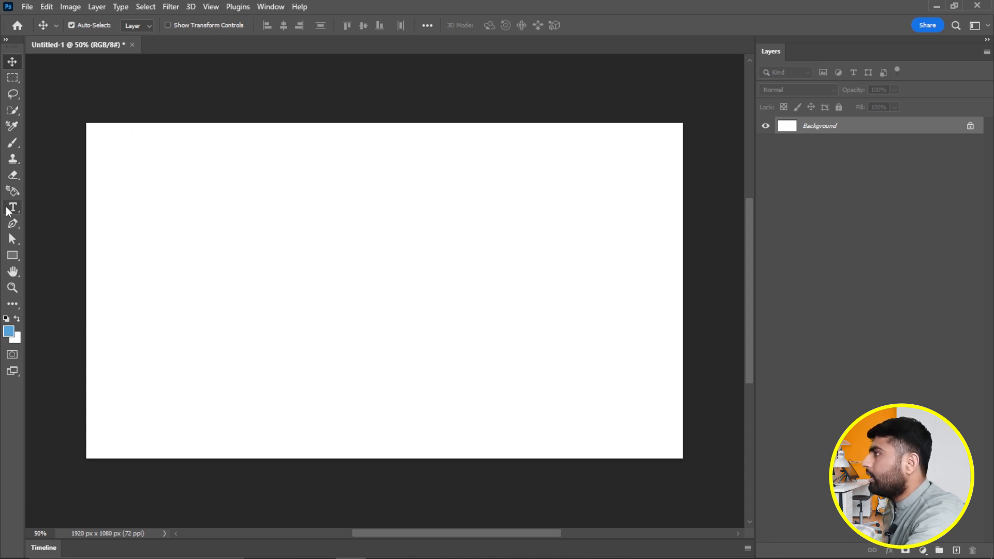
# - Create a type layer reading 'DUMMY TEXT' in the upper left and select all its text
pyautogui.click(9, 208)
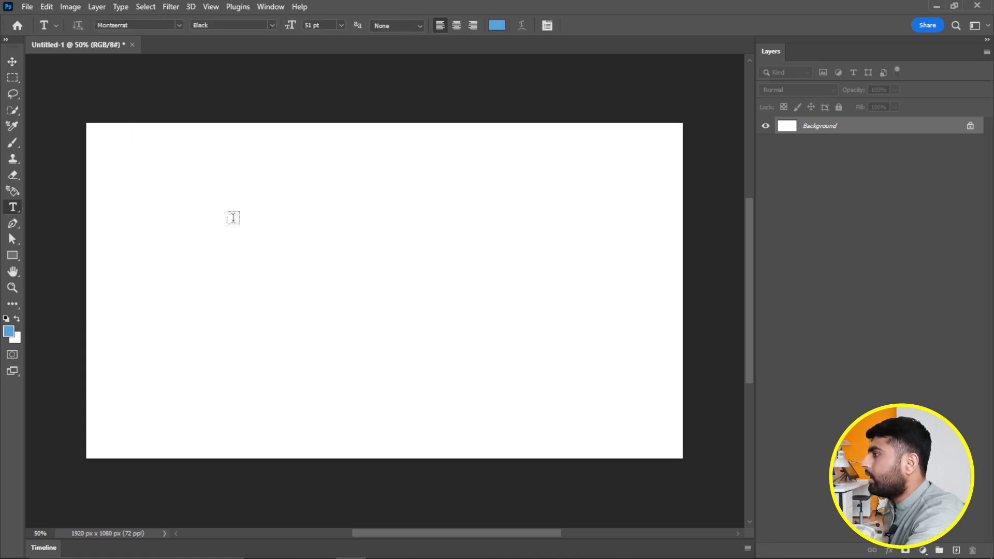
pyautogui.click(233, 217)
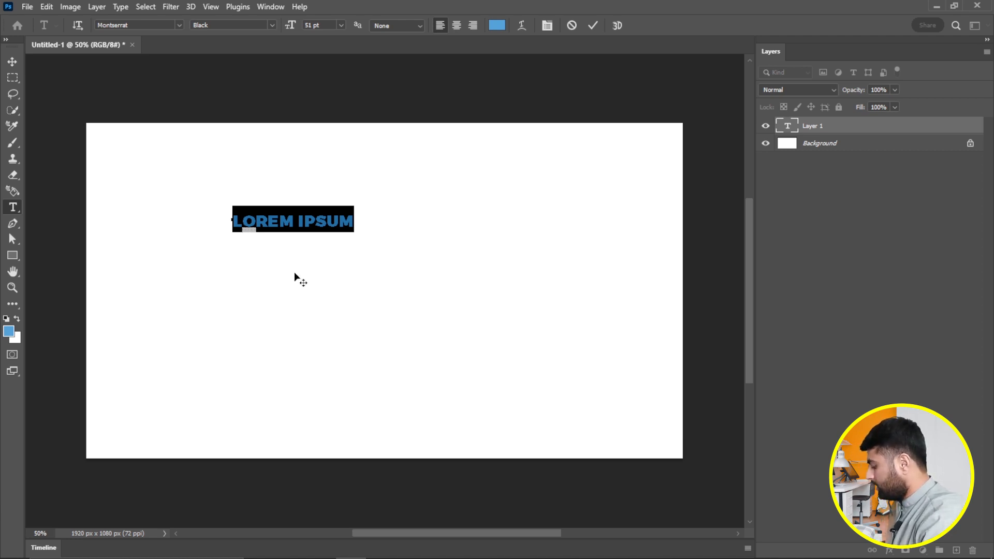
pyautogui.write('DUMMY TEXT')
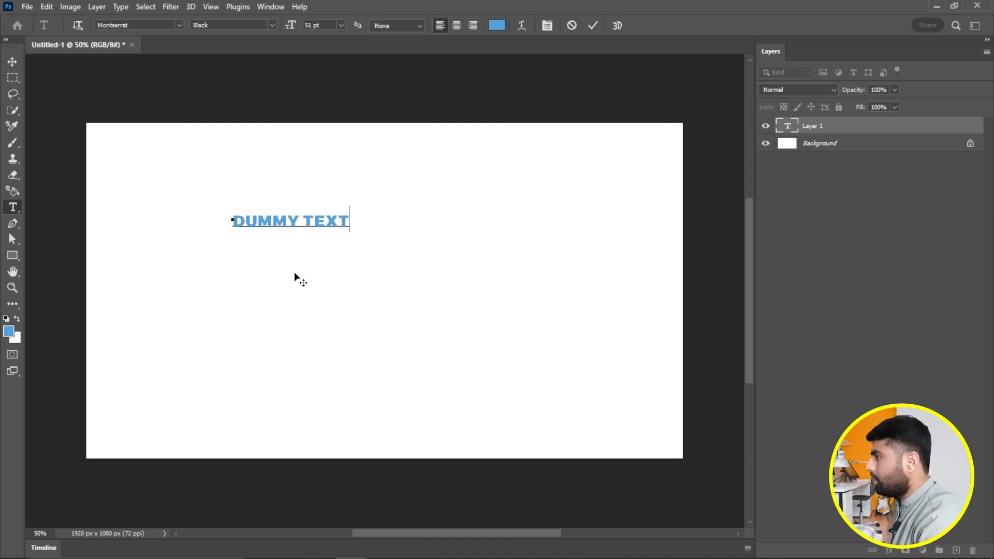
pyautogui.hotkey('ctrl', 'a')
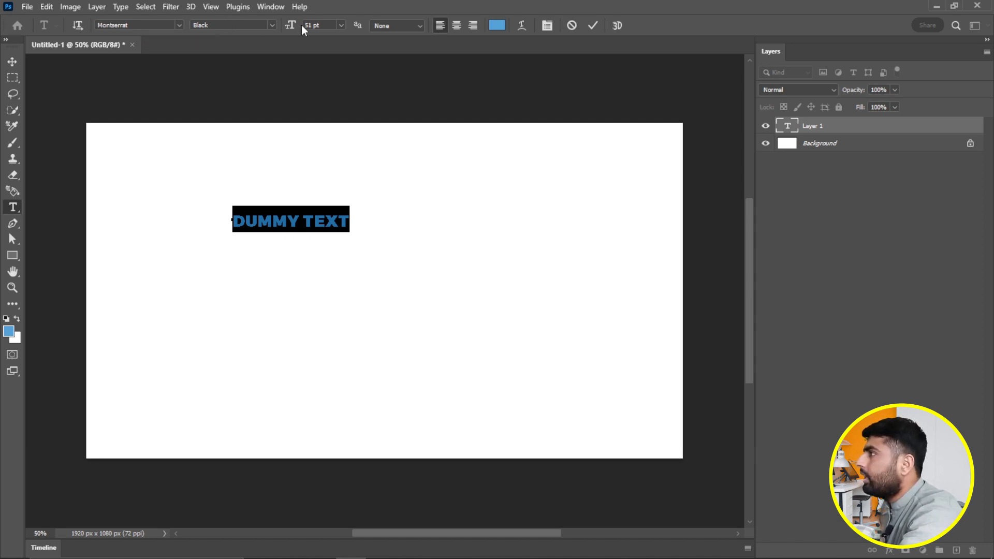
# - Set the DUMMY TEXT font size to 50 pt, then scrub it up to 84 pt
pyautogui.click(342, 25)
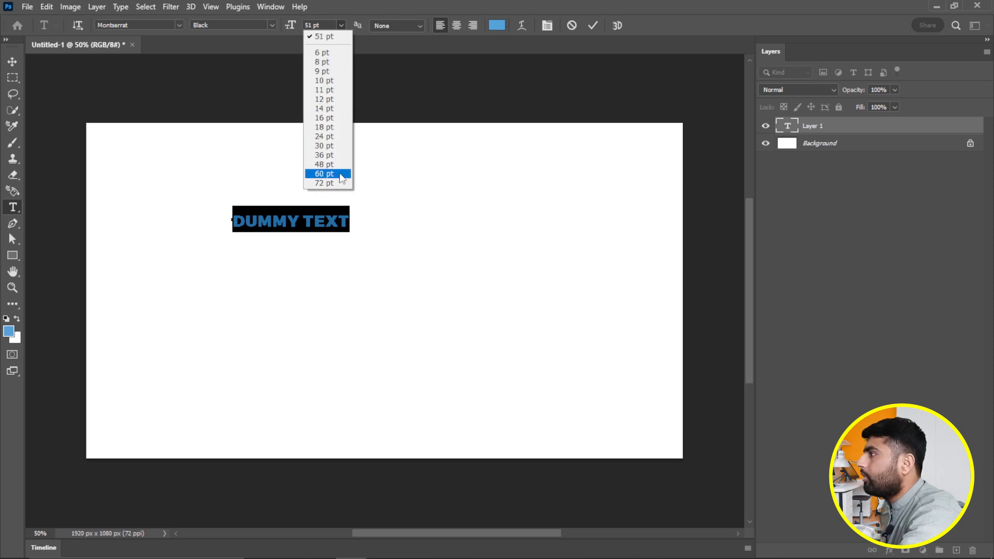
pyautogui.click(326, 24)
pyautogui.moveTo(325, 24); pyautogui.dragTo(314, 25)
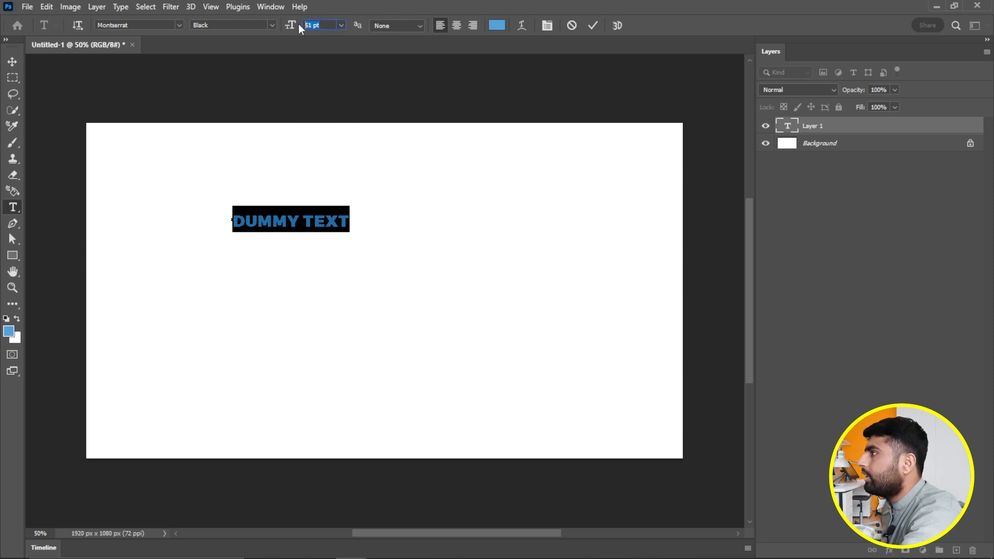
pyautogui.write('5')
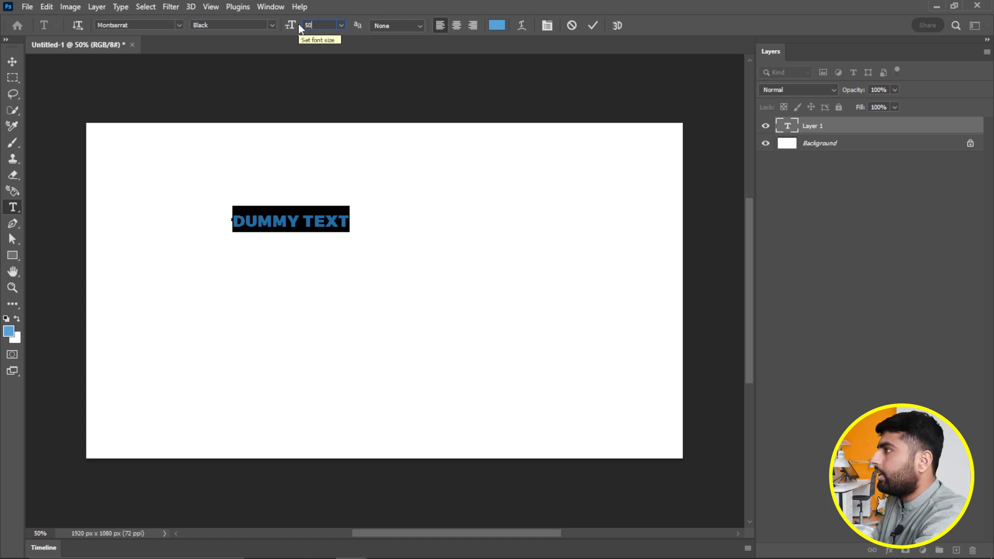
pyautogui.write('0')
pyautogui.press('Return')
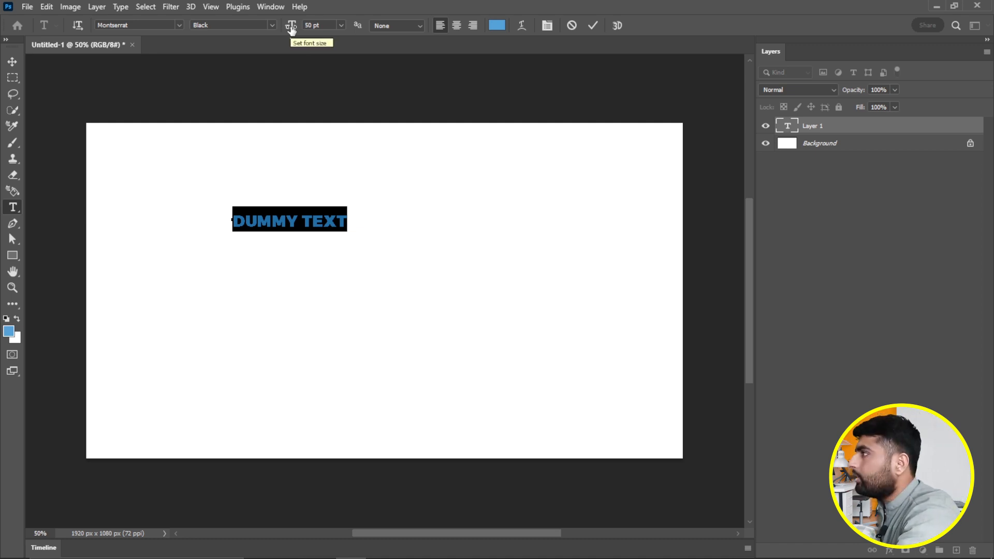
pyautogui.moveTo(291, 28)
pyautogui.mouseDown()
pyautogui.moveTo(336, 26)
pyautogui.moveTo(261, 30)
pyautogui.moveTo(305, 29)
pyautogui.mouseUp()
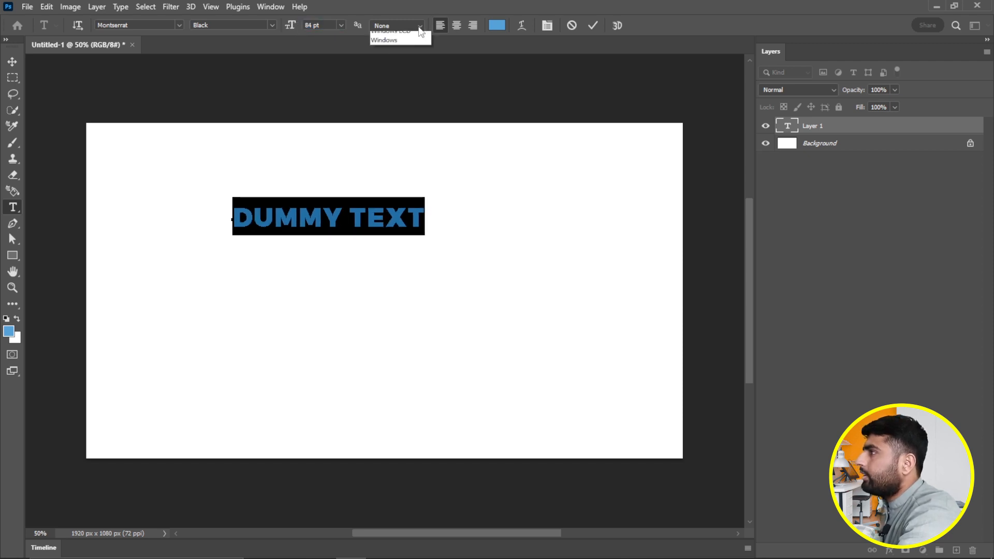
# - Commit the text and zoom in on the DUMMY TEXT letters
pyautogui.click(419, 27)
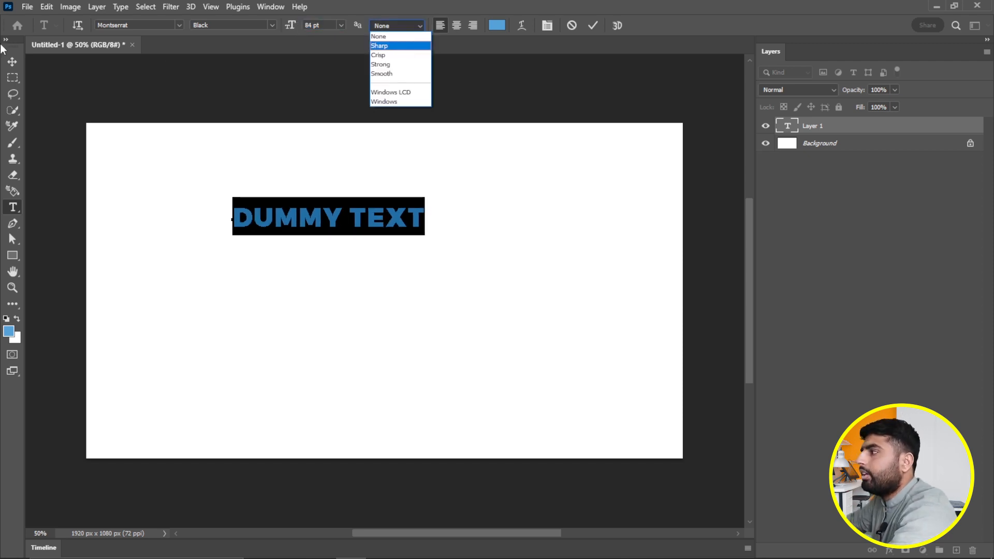
pyautogui.click(10, 60)
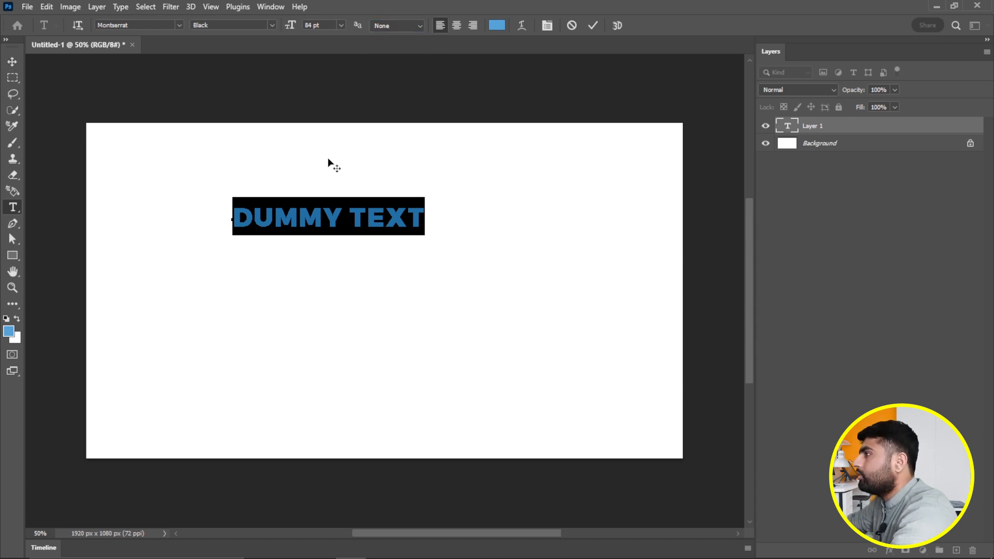
pyautogui.click(12, 61)
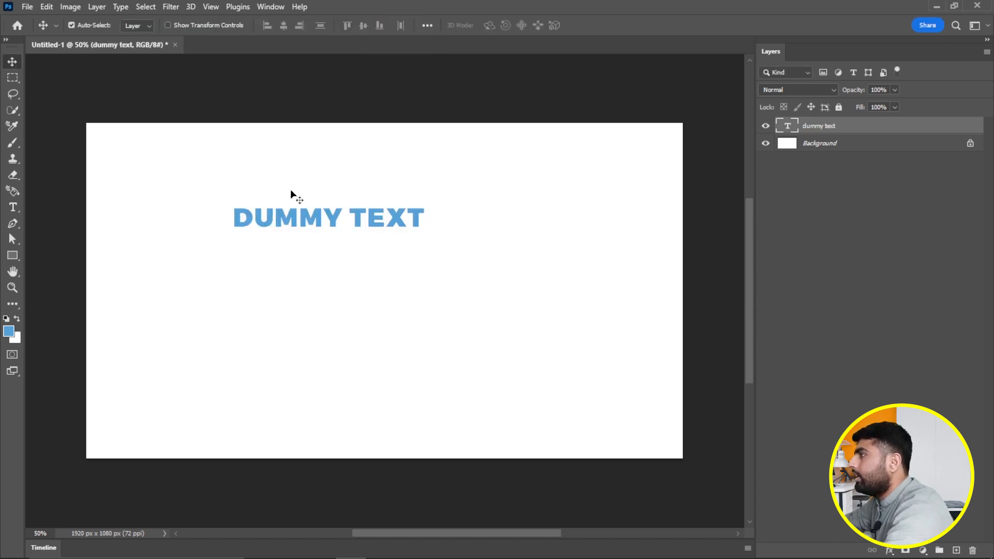
pyautogui.press('z')
pyautogui.moveTo(213, 197); pyautogui.dragTo(275, 233)
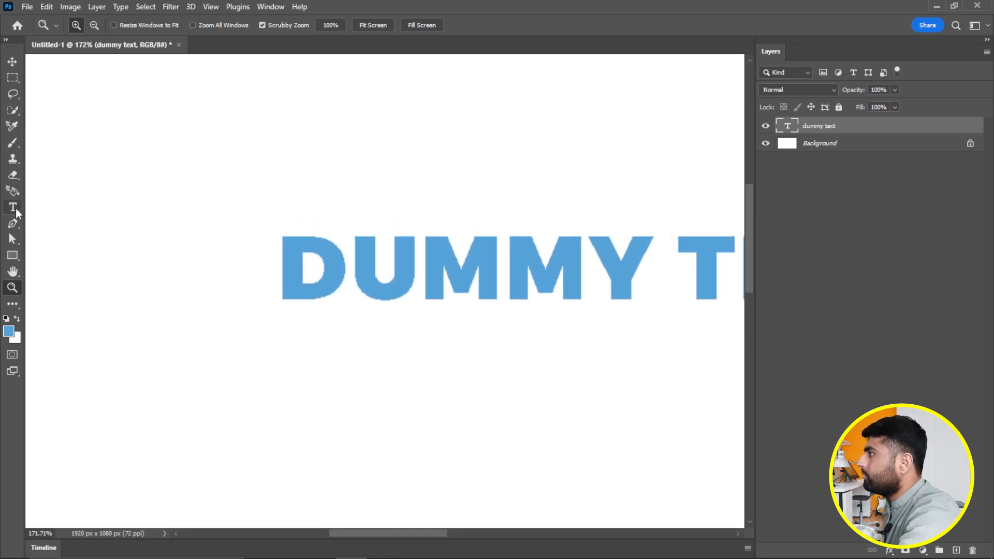
pyautogui.click(13, 207)
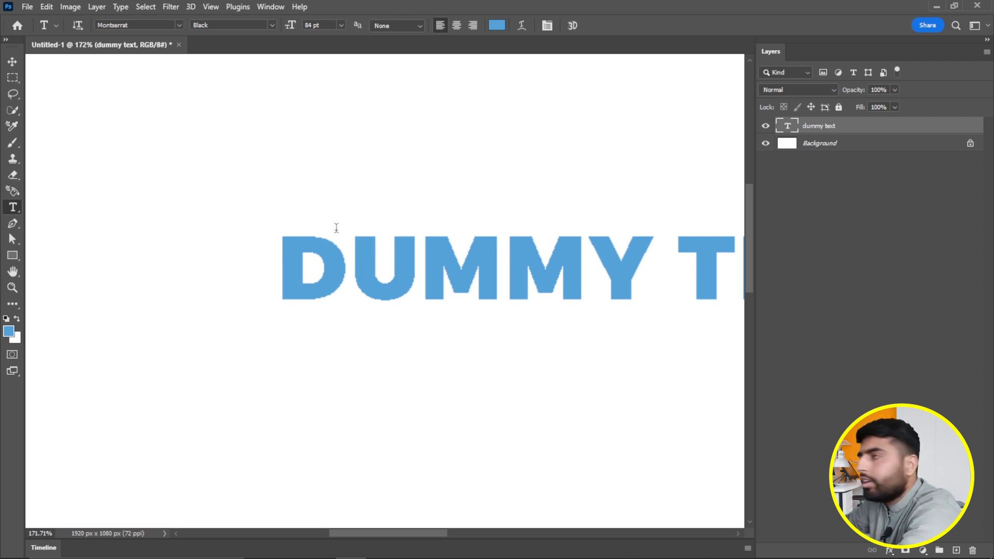
# - Preview Sharp, Crisp and Strong anti-aliasing on the text
pyautogui.click(419, 26)
pyautogui.click(394, 50)
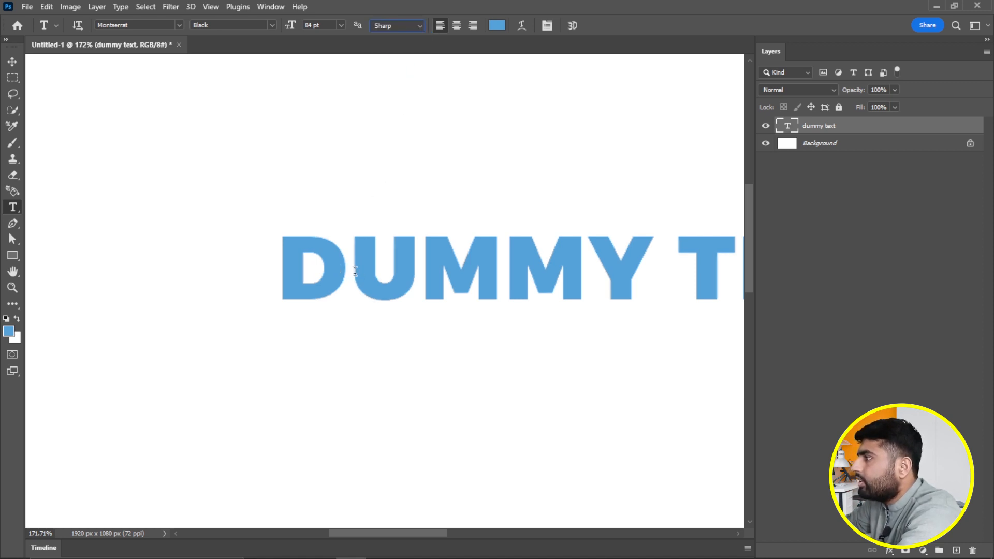
pyautogui.click(418, 28)
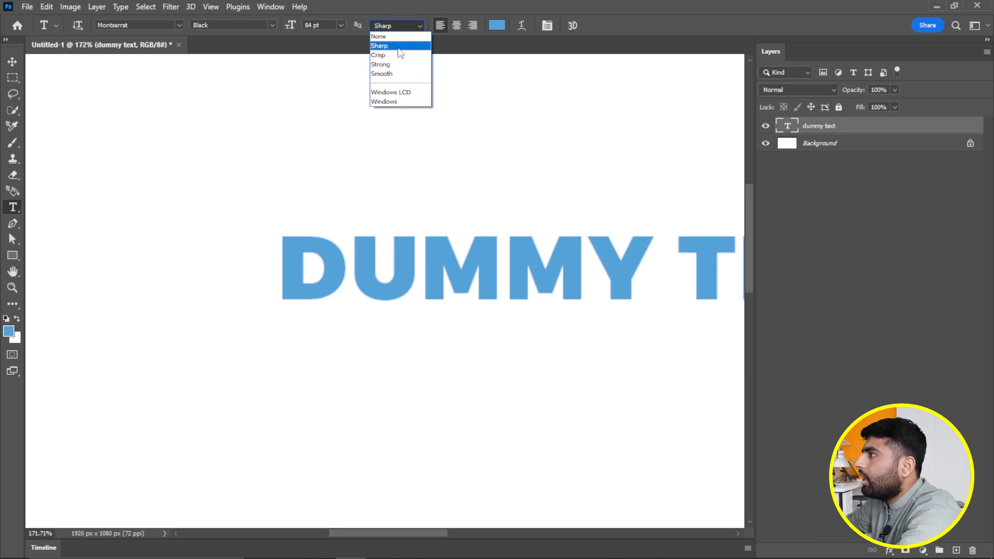
pyautogui.click(398, 56)
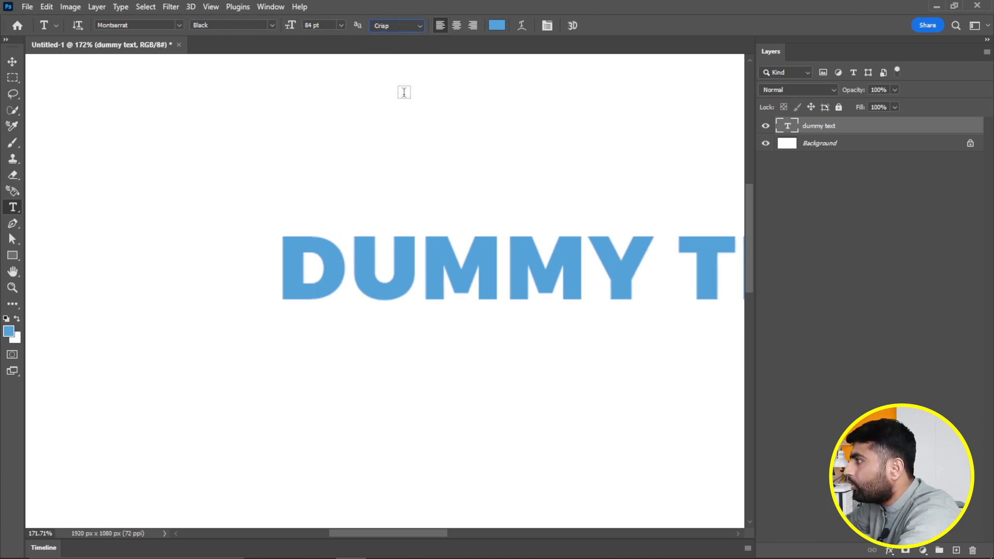
pyautogui.click(417, 28)
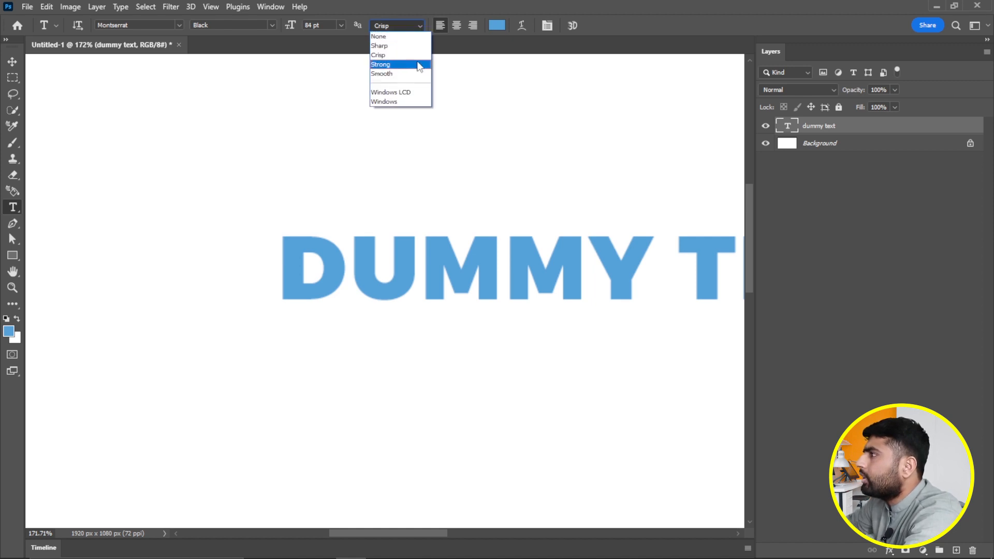
pyautogui.click(417, 65)
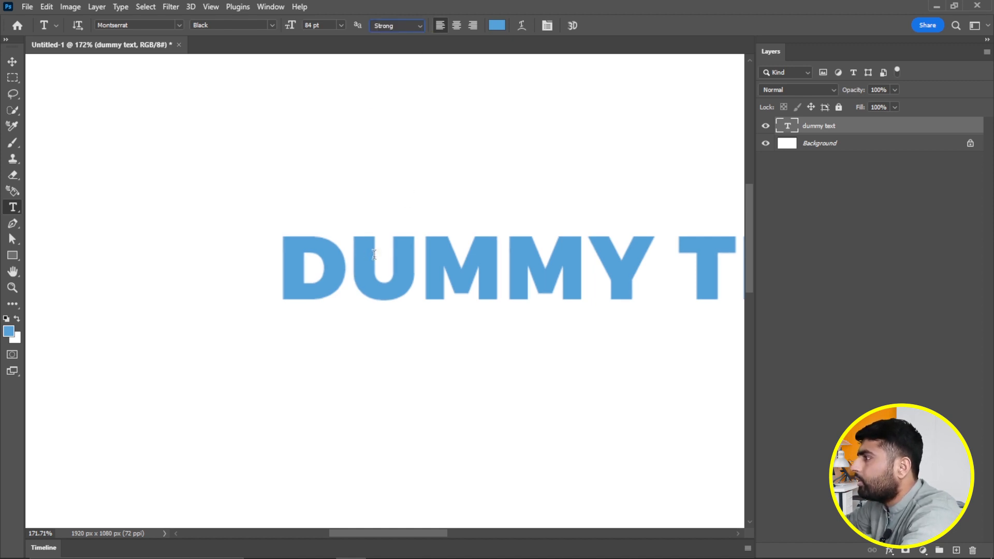
# - Preview Smooth and None anti-aliasing, then settle on Sharp
pyautogui.click(418, 26)
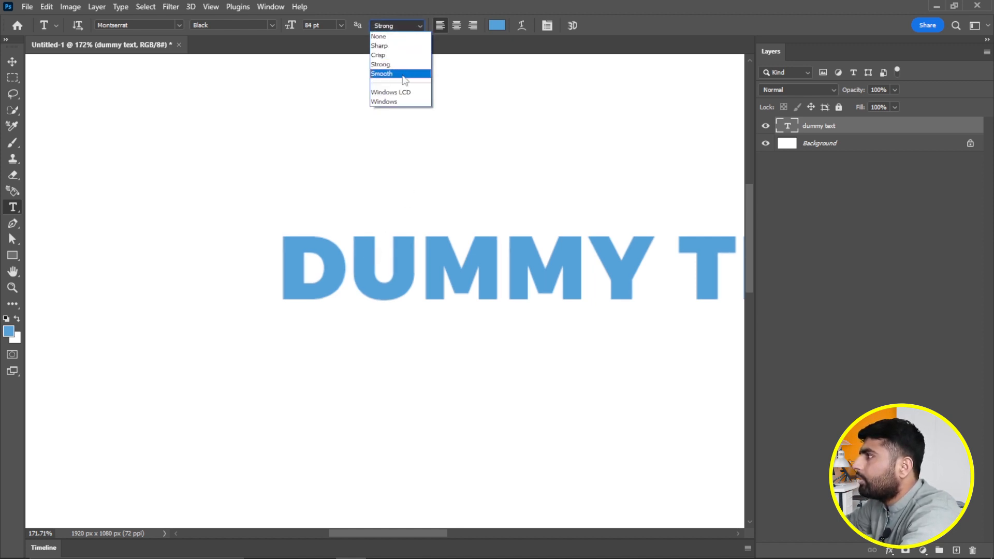
pyautogui.click(401, 73)
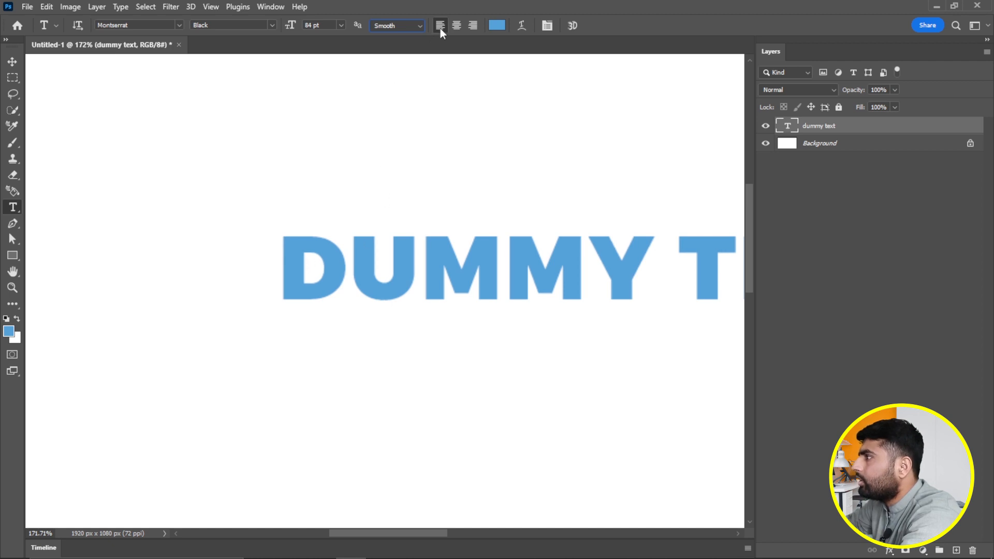
pyautogui.click(412, 26)
pyautogui.click(402, 37)
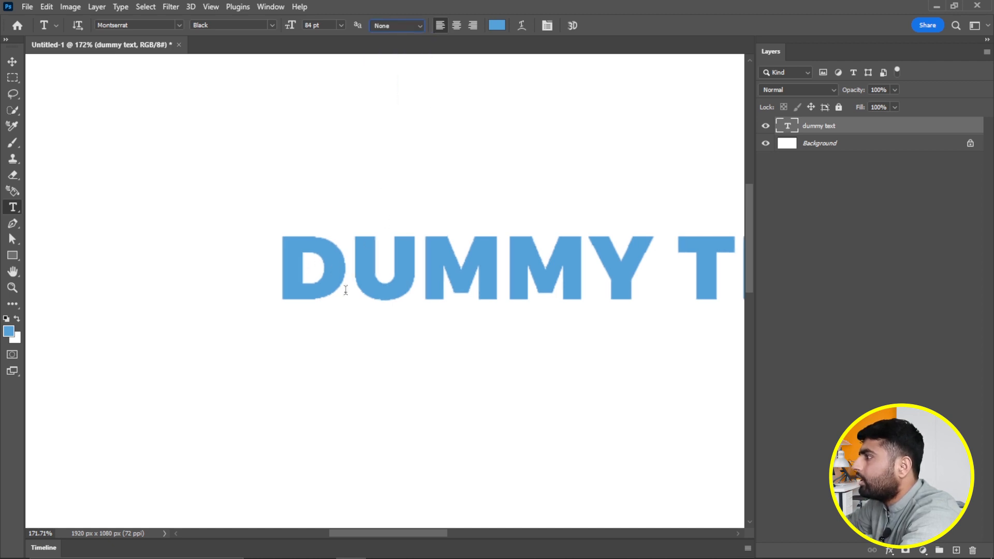
pyautogui.click(417, 26)
pyautogui.click(410, 47)
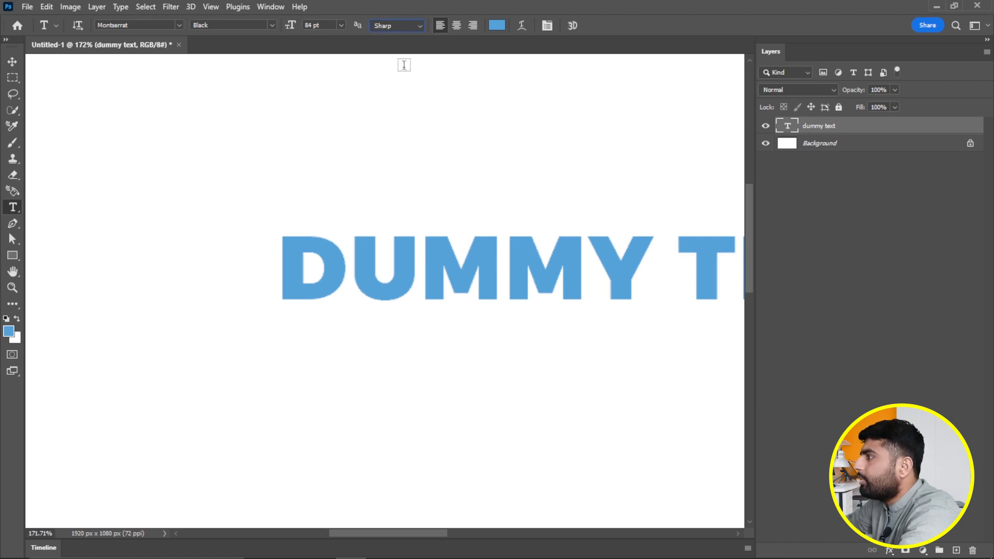
pyautogui.click(12, 62)
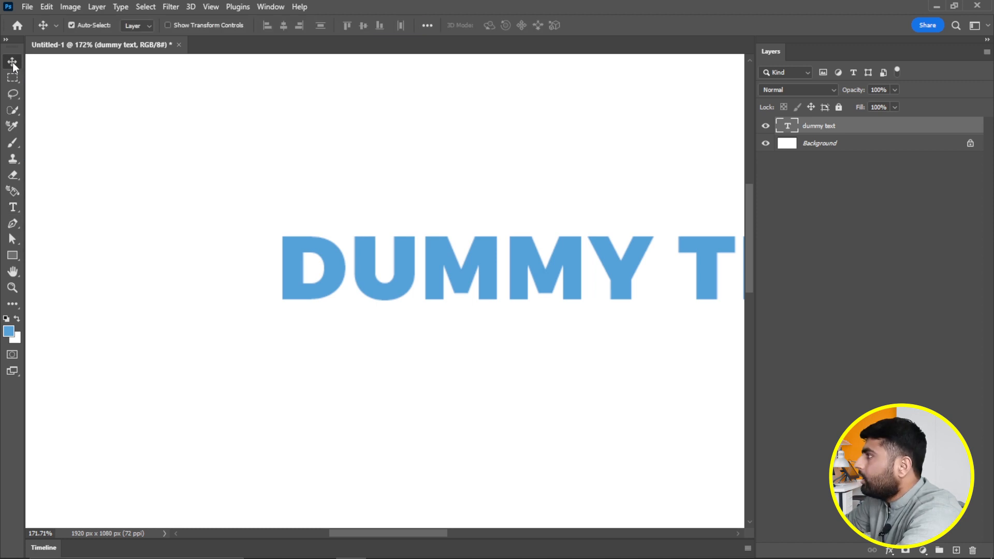
# - Shift DUMMY TEXT slightly left and try center, right, then left alignment
pyautogui.moveTo(331, 260); pyautogui.dragTo(284, 254)
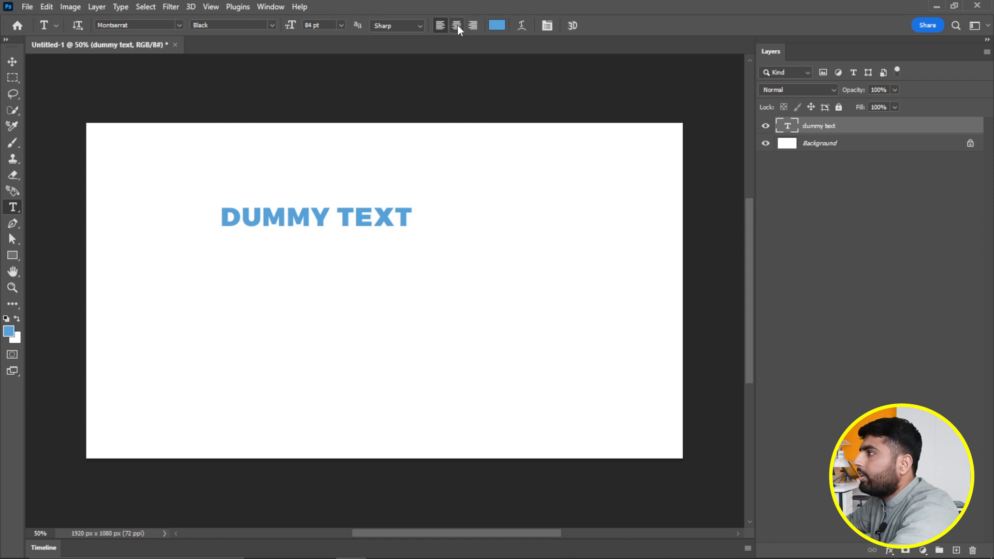
pyautogui.click(458, 26)
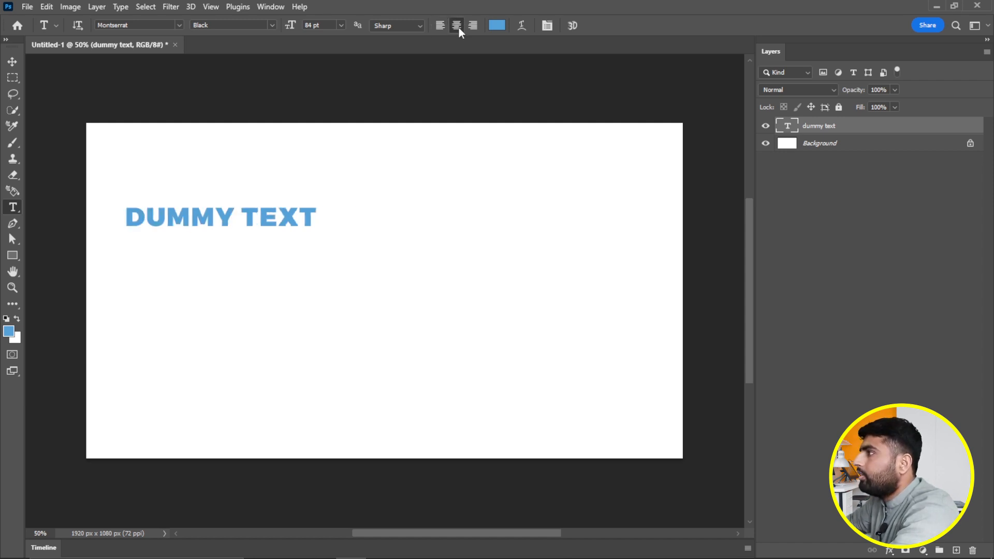
pyautogui.click(473, 26)
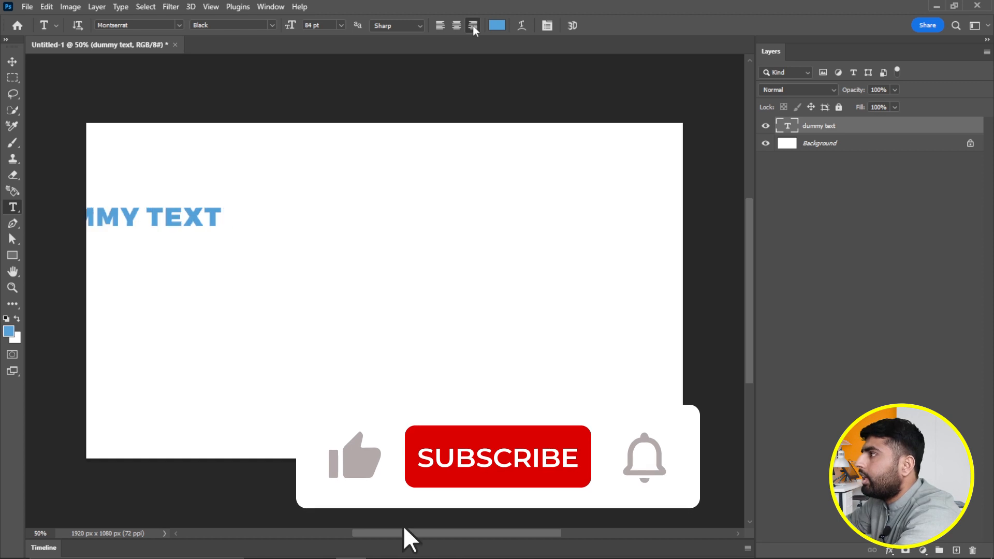
pyautogui.click(439, 27)
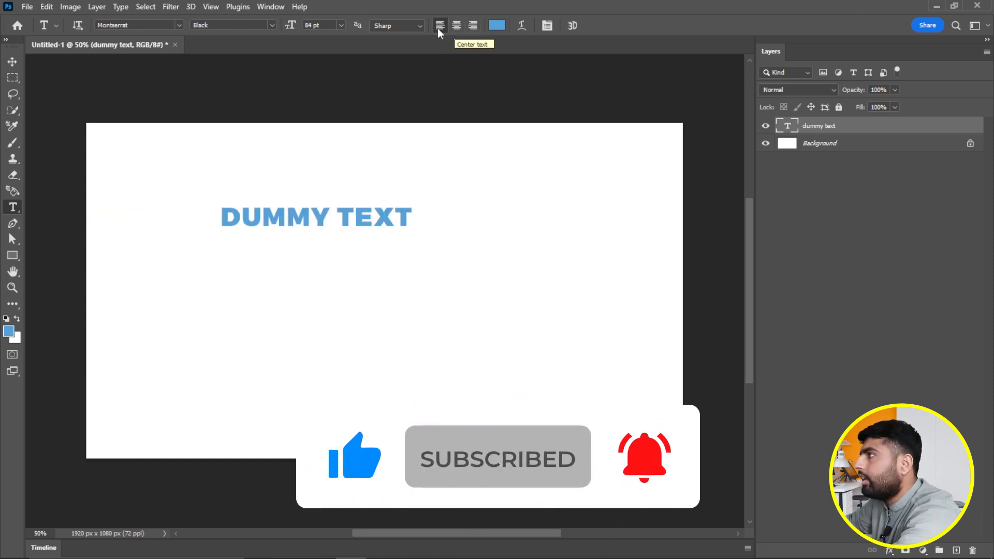
# - Type a test name line below, center it, then undo the extra text layers
pyautogui.click(306, 271)
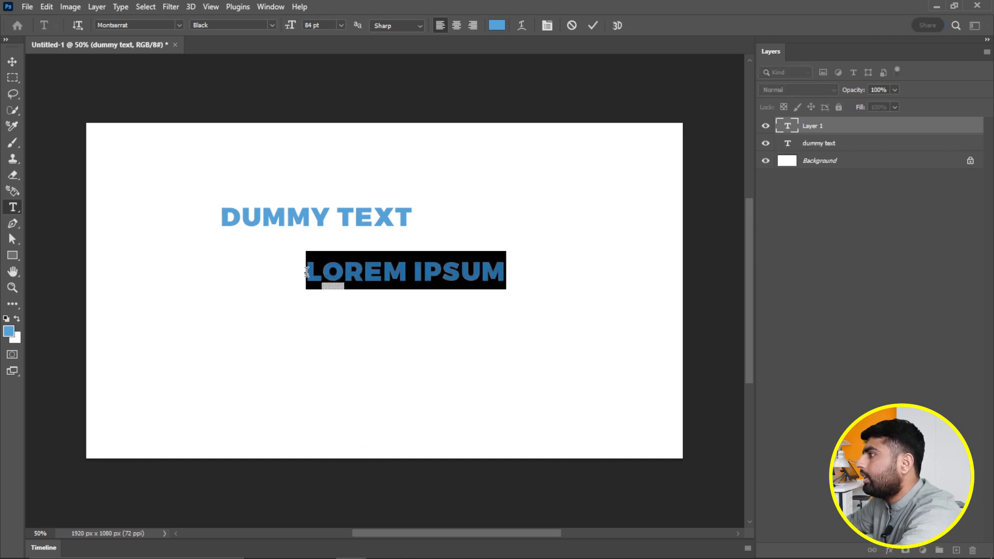
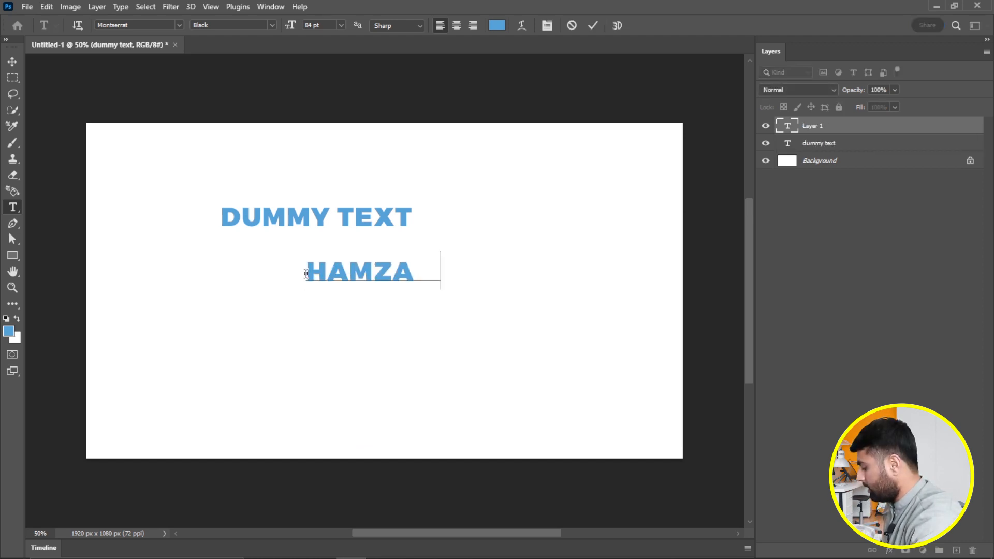
pyautogui.click(460, 27)
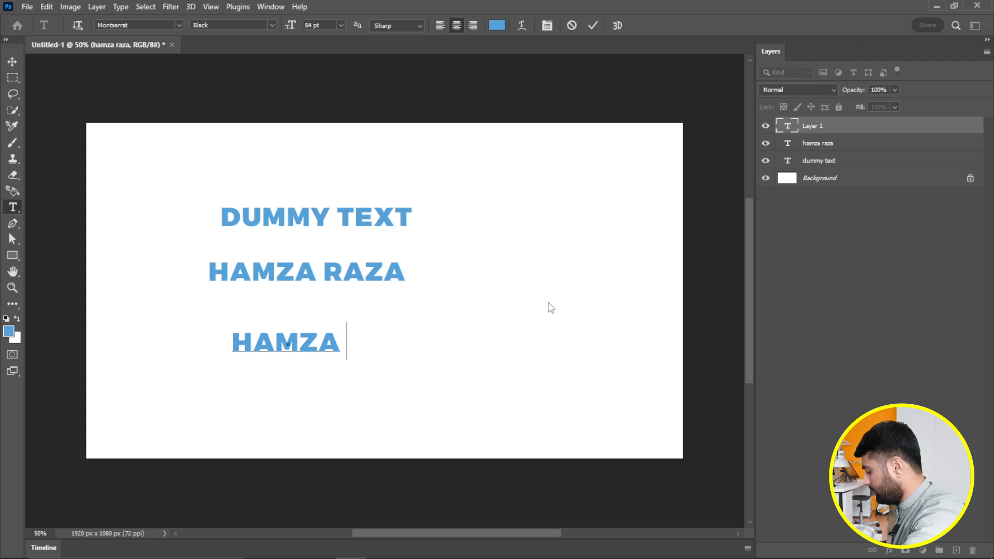
pyautogui.hotkey('ctrl', 'z')
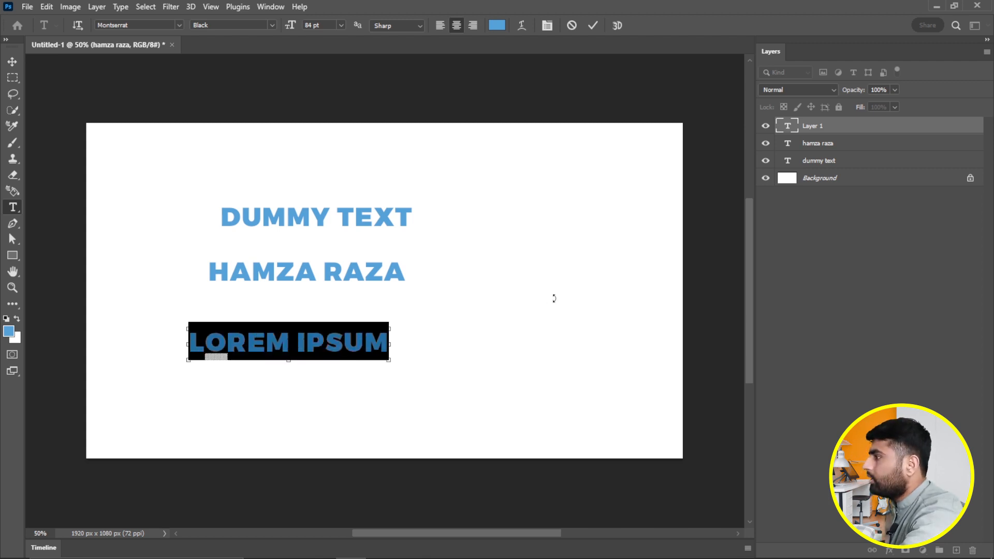
pyautogui.click(11, 61)
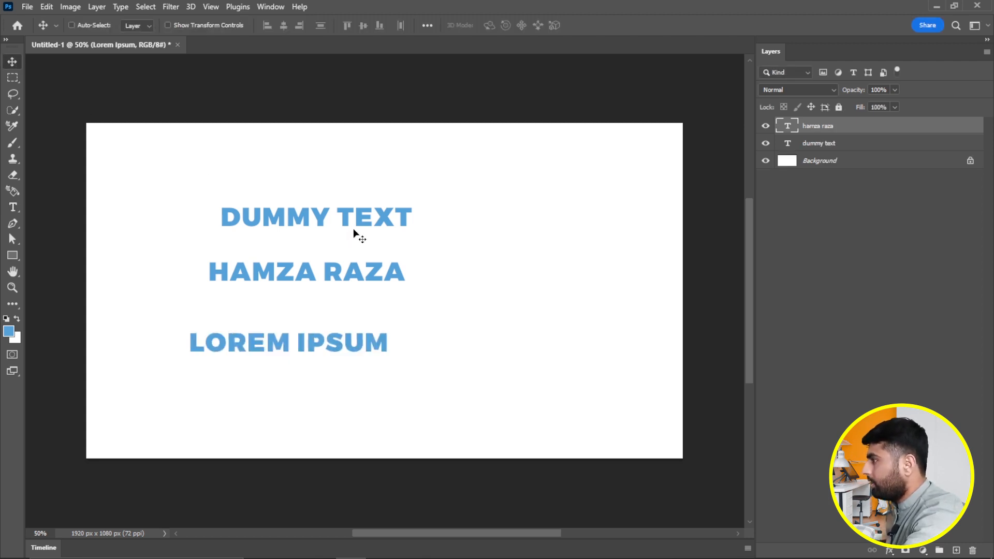
pyautogui.hotkey('ctrl', 'z')
pyautogui.hotkey('ctrl', 'z')
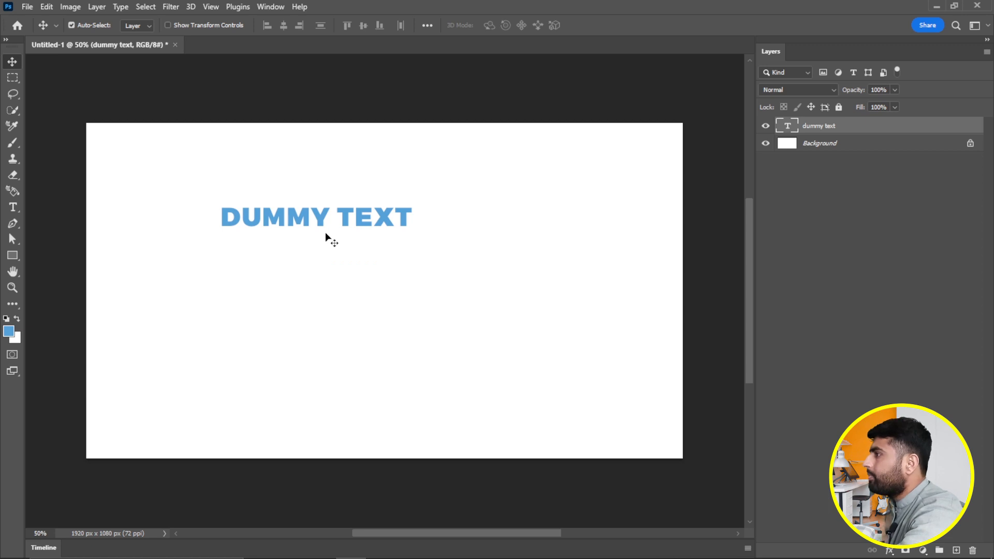
# - Add a LOREM IPSUM text line below DUMMY TEXT and commit it
pyautogui.click(13, 207)
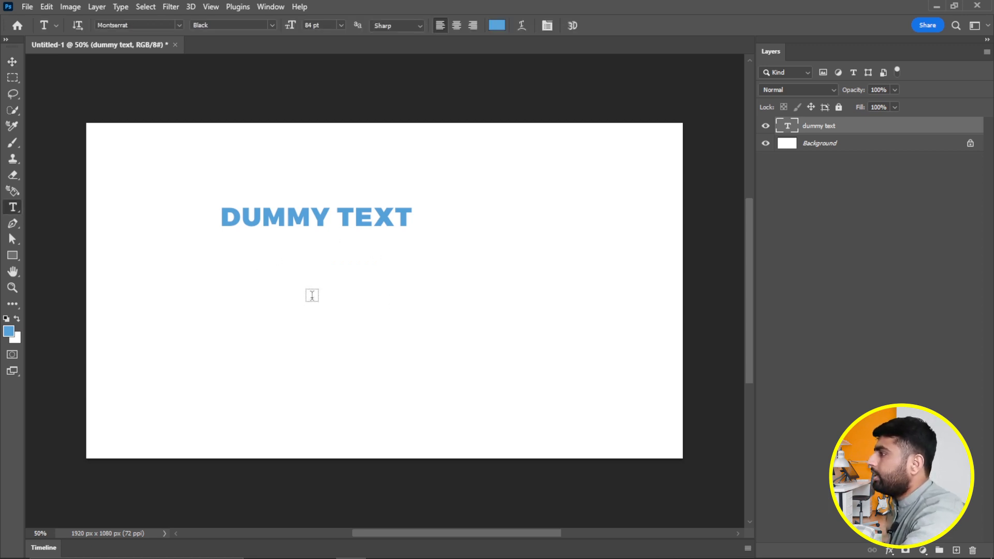
pyautogui.click(296, 282)
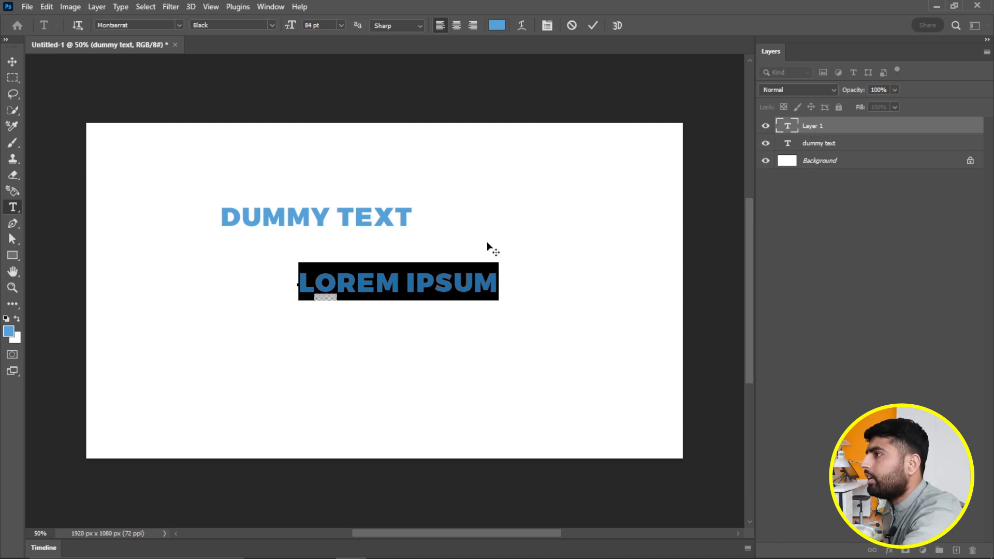
pyautogui.click(15, 64)
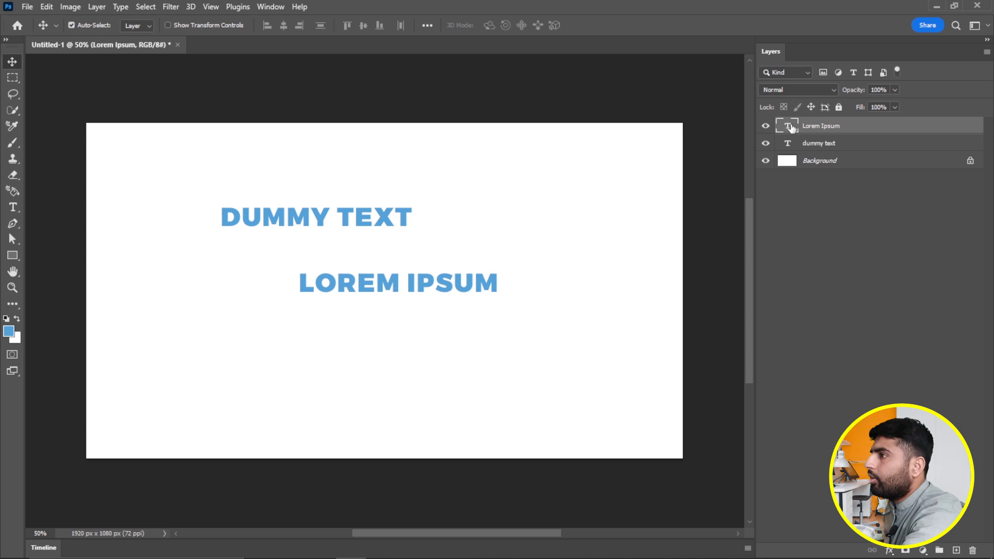
# - Float the Layers panel over the workspace and make it taller and wider
pyautogui.moveTo(823, 51); pyautogui.dragTo(658, 77)
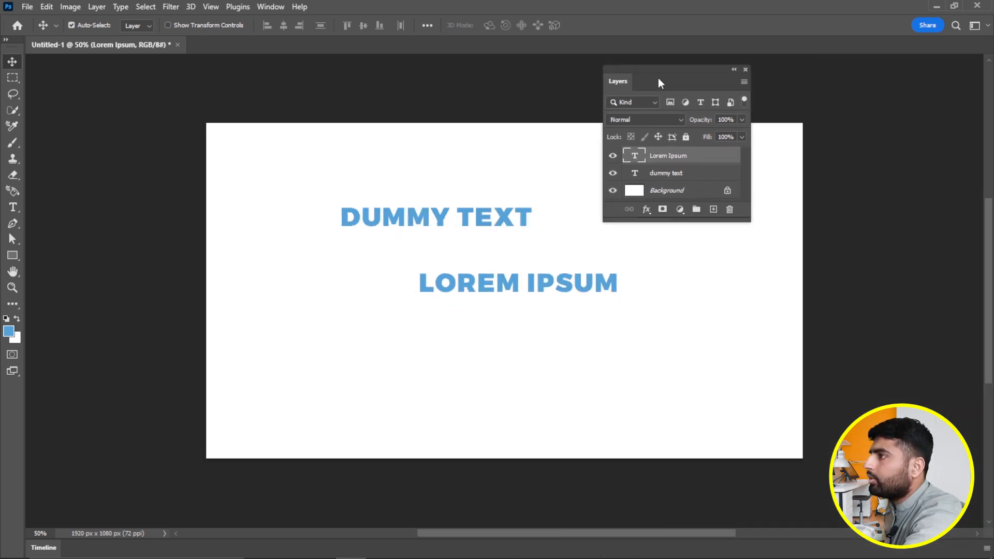
pyautogui.moveTo(702, 222); pyautogui.dragTo(749, 355)
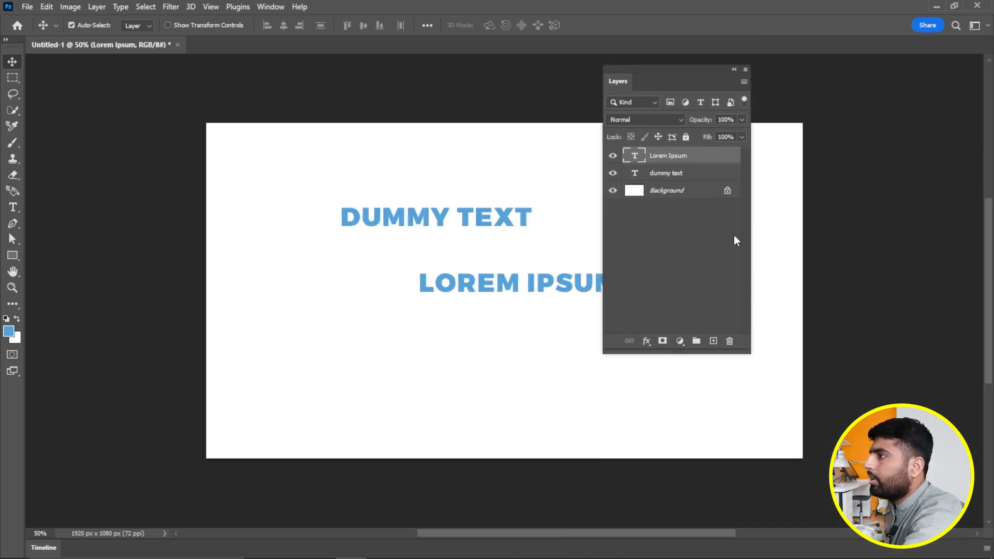
pyautogui.moveTo(751, 234); pyautogui.dragTo(852, 241)
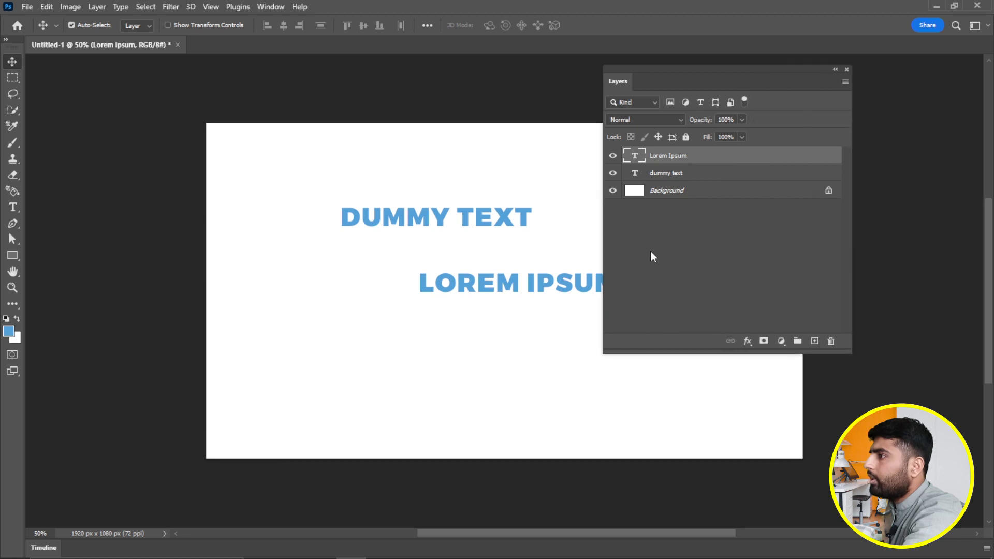
pyautogui.doubleClick(636, 157)
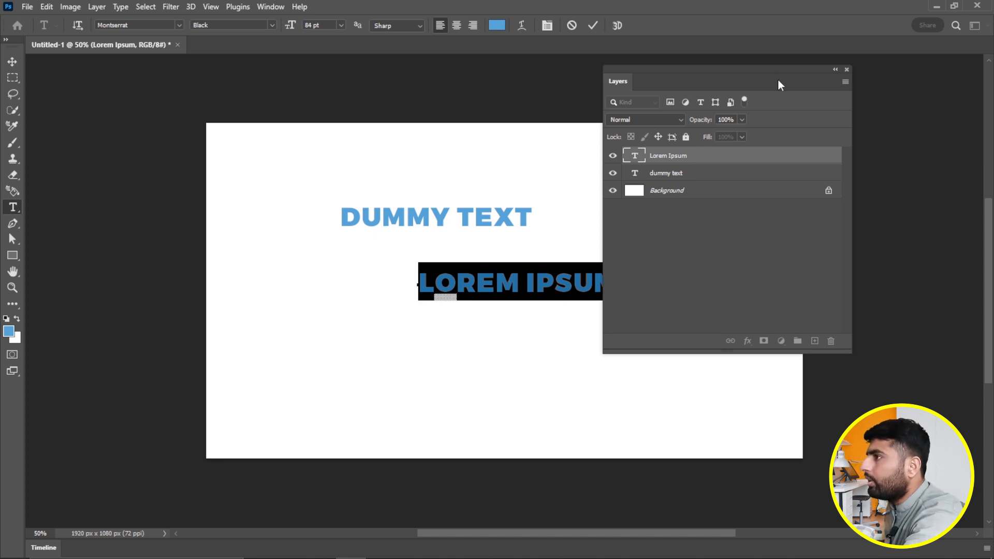
pyautogui.moveTo(778, 78); pyautogui.dragTo(864, 93)
# - Delete the LOREM IPSUM text layer
pyautogui.click(554, 284)
pyautogui.tripleClick(554, 284)
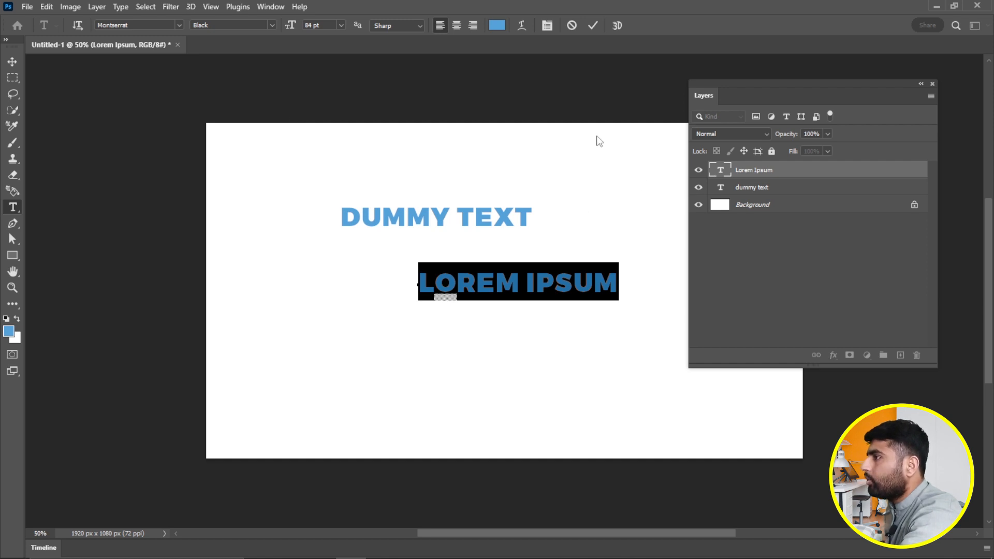
pyautogui.write('d')
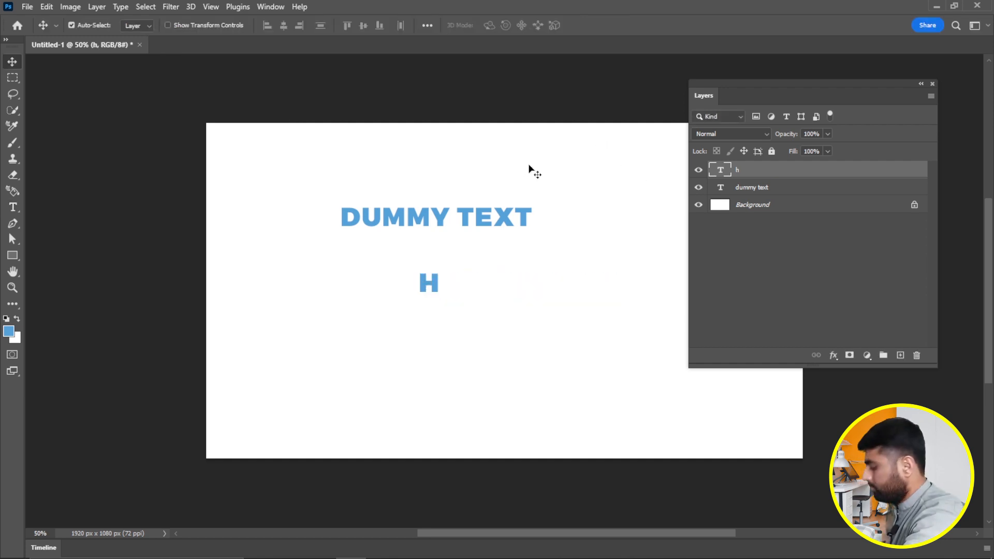
pyautogui.press('h')
pyautogui.moveTo(546, 178); pyautogui.dragTo(400, 171)
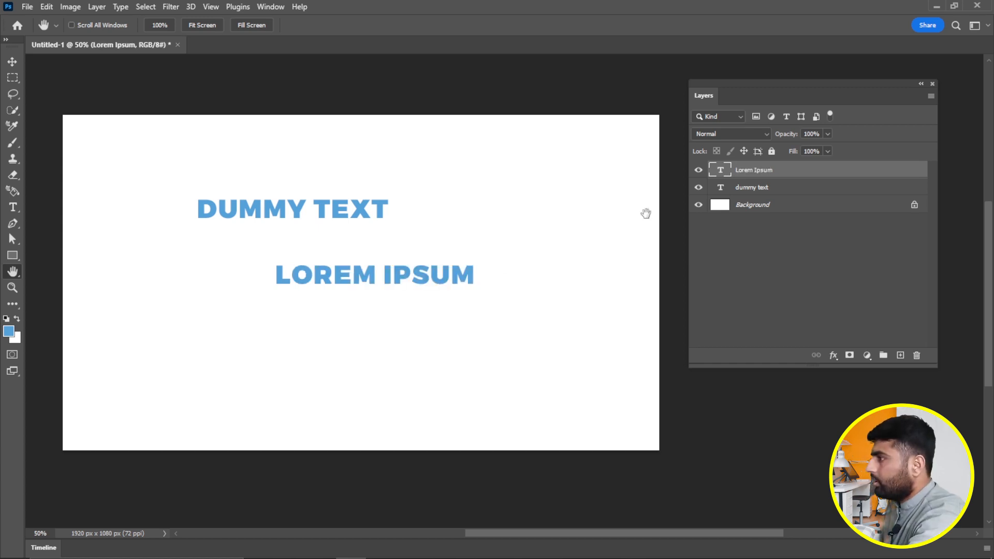
pyautogui.press('Delete')
pyautogui.moveTo(861, 99); pyautogui.dragTo(880, 93)
# - Show the Character panel from the Window menu and place it beside the Layers panel
pyautogui.click(278, 7)
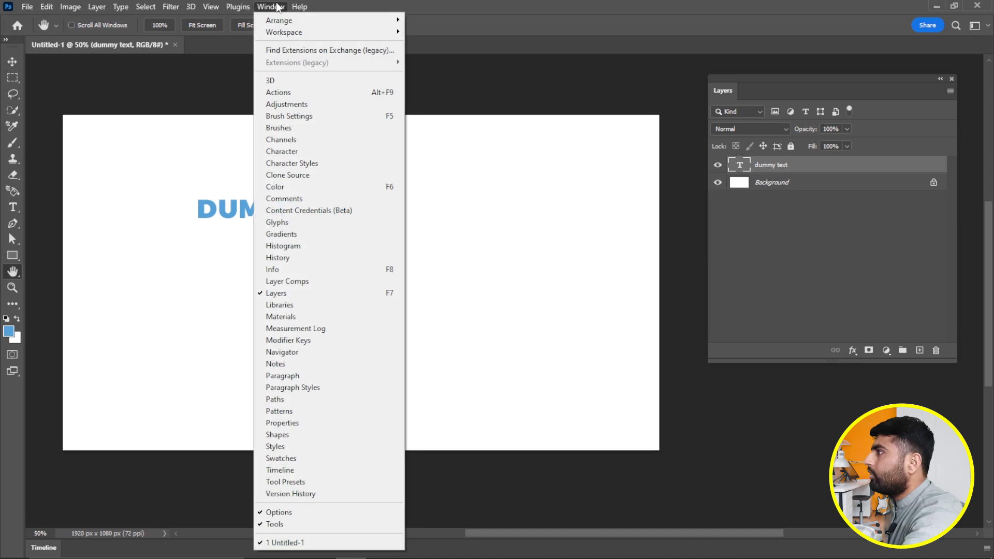
pyautogui.click(331, 140)
pyautogui.moveTo(656, 88); pyautogui.dragTo(609, 95)
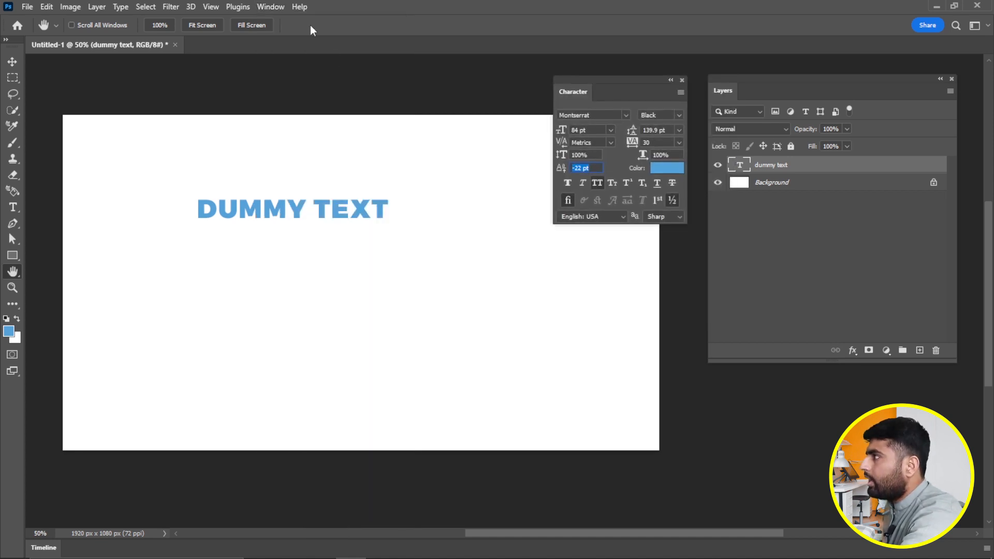
pyautogui.click(270, 7)
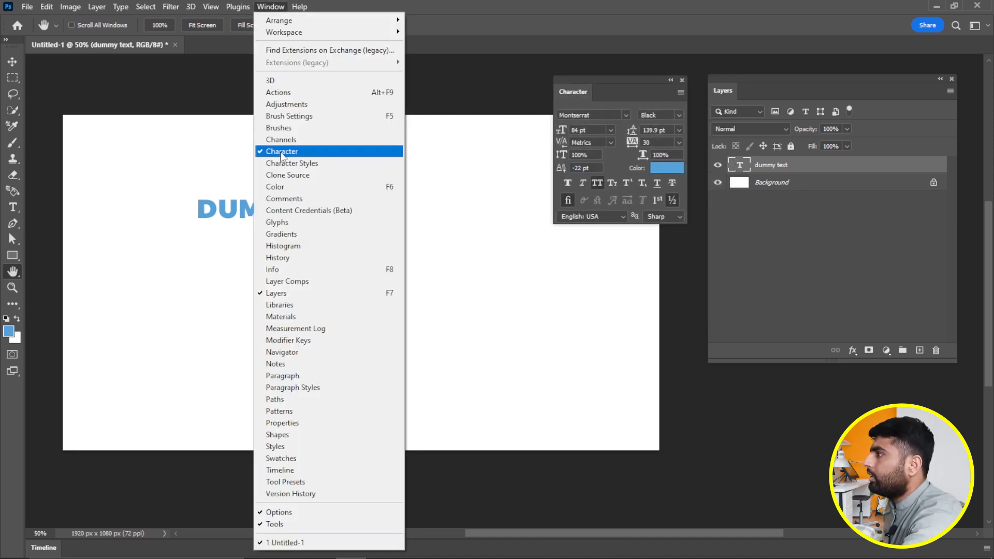
pyautogui.press('Escape')
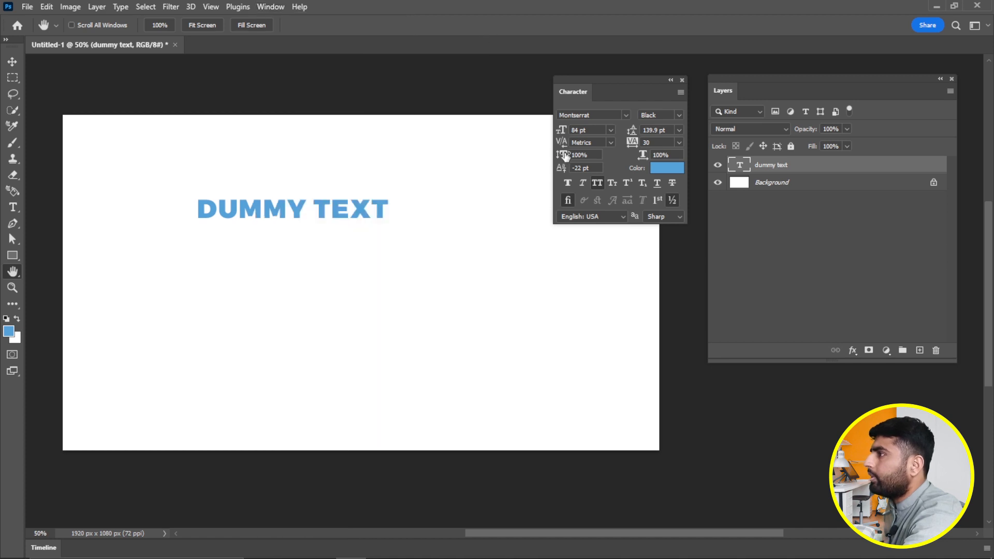
pyautogui.moveTo(626, 94); pyautogui.dragTo(595, 98)
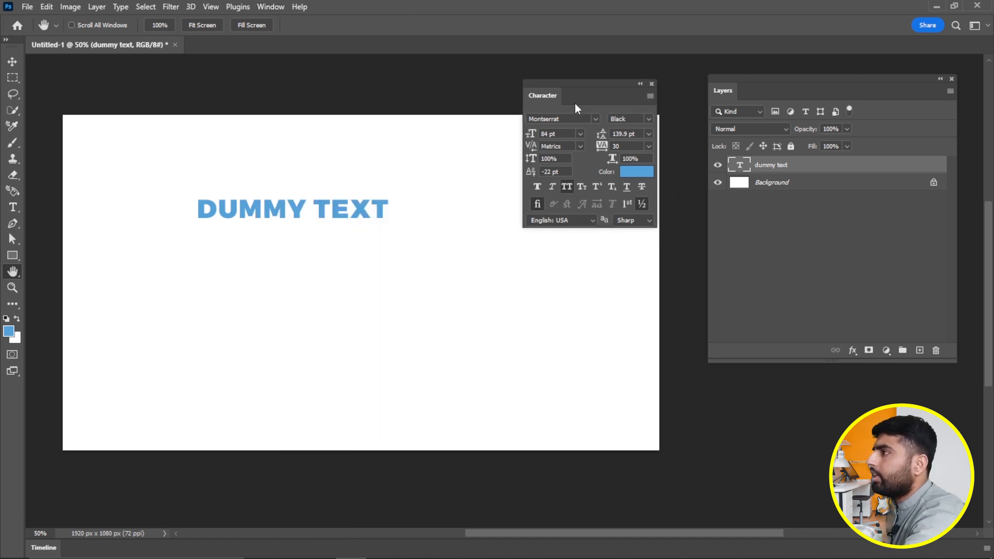
pyautogui.moveTo(587, 92); pyautogui.dragTo(564, 123)
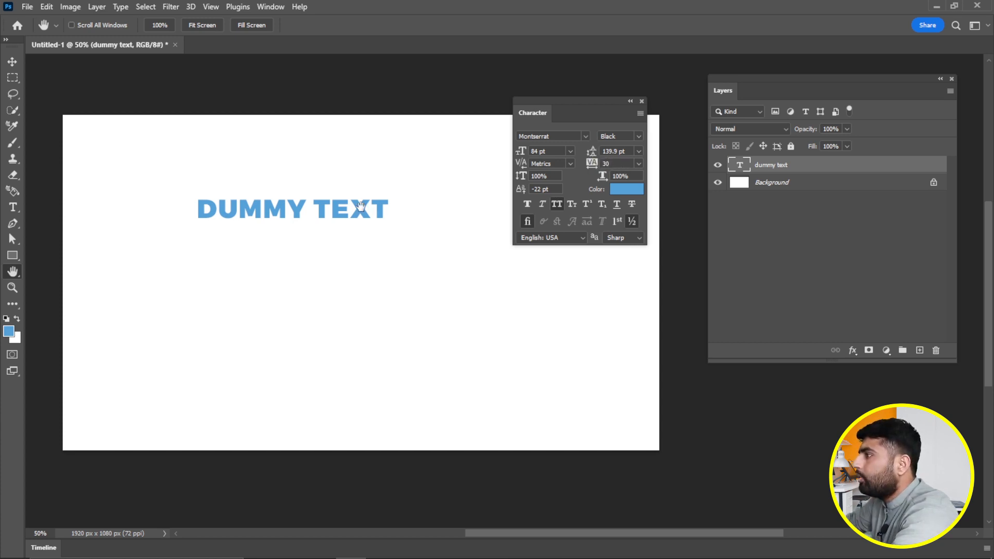
# - Add a second line reading 'dummy text' below DUMMY TEXT
pyautogui.click(13, 207)
pyautogui.click(319, 209)
pyautogui.hotkey('ctrl', 'a')
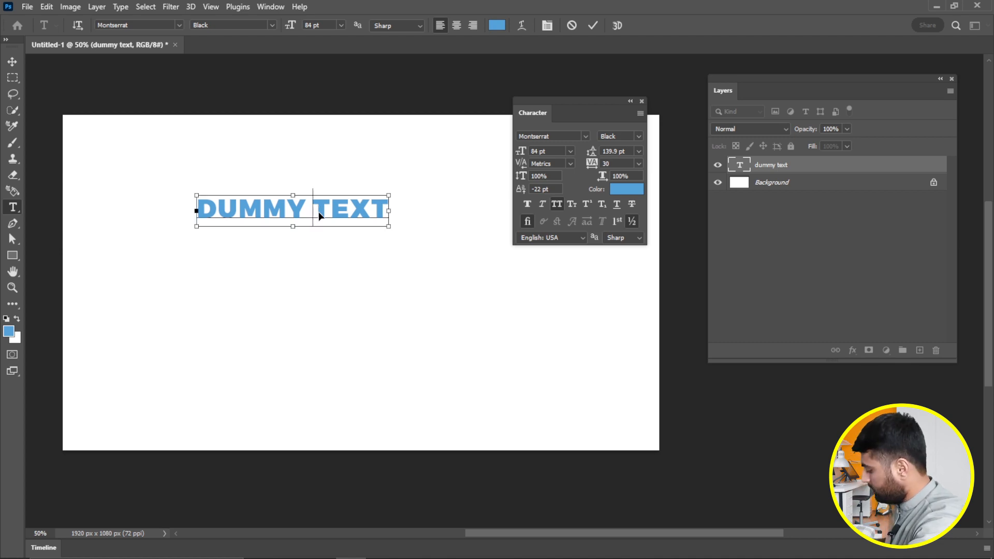
pyautogui.press('Right')
pyautogui.press('Return')
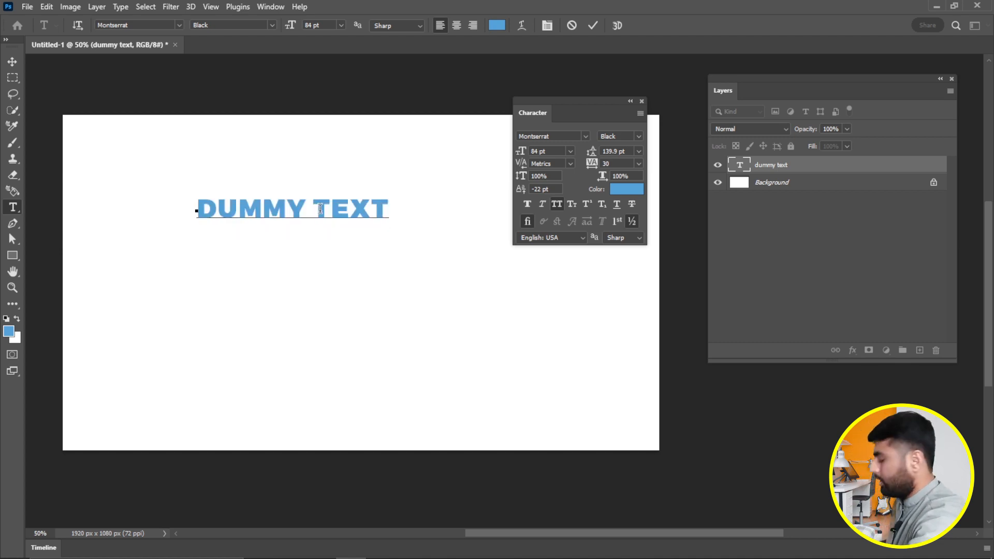
pyautogui.write('dummy text 2')
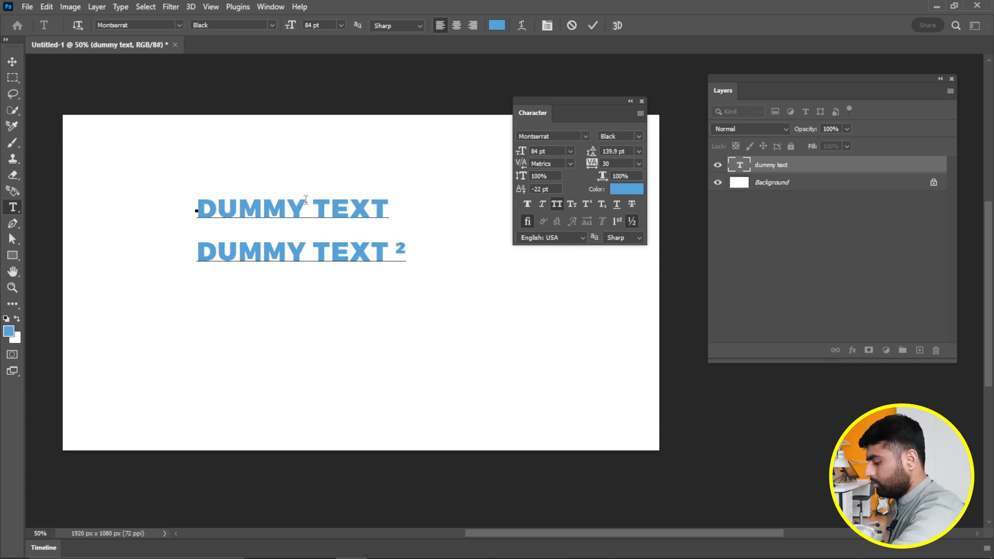
pyautogui.press('BackSpace')
pyautogui.press('BackSpace')
# - Select both lines and set leading to 132 pt and tracking to 590
pyautogui.hotkey('ctrl', 'a')
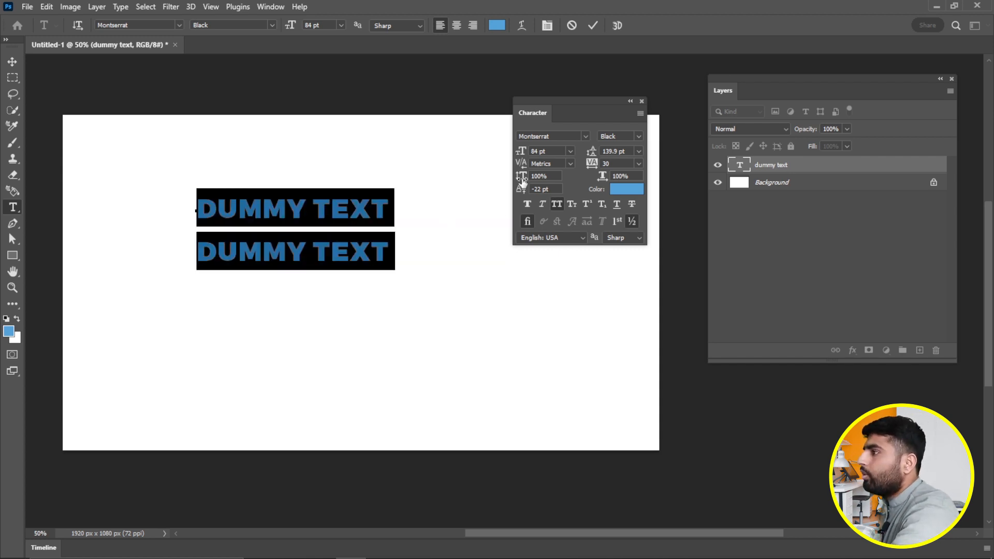
pyautogui.moveTo(593, 156); pyautogui.dragTo(617, 155)
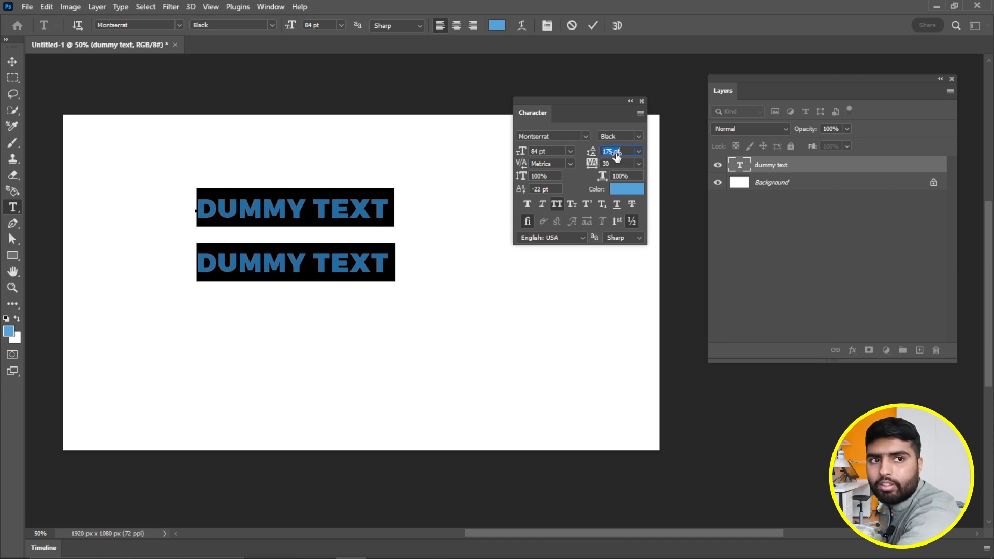
pyautogui.moveTo(616, 156); pyautogui.dragTo(594, 156)
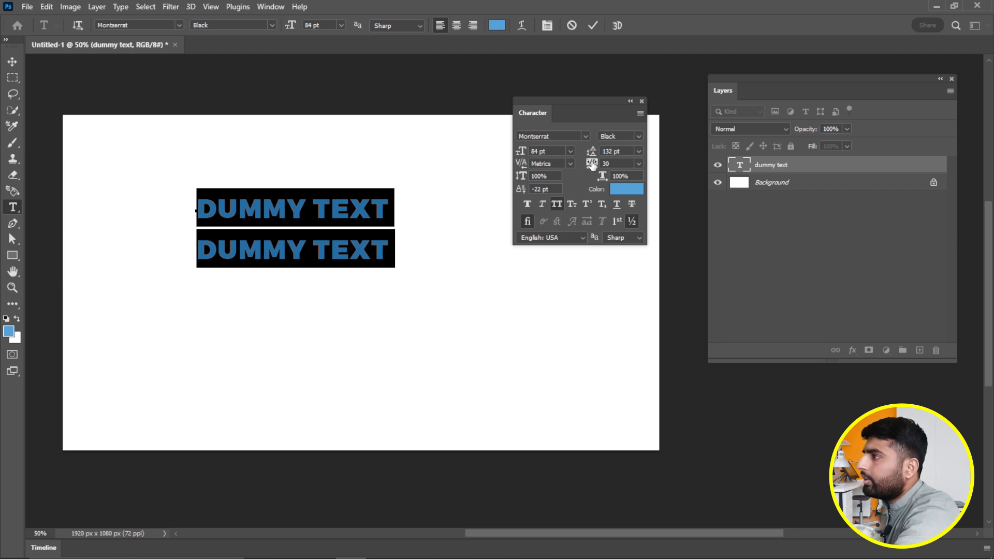
pyautogui.moveTo(593, 165)
pyautogui.mouseDown()
pyautogui.moveTo(614, 164)
pyautogui.moveTo(606, 167)
pyautogui.mouseUp()
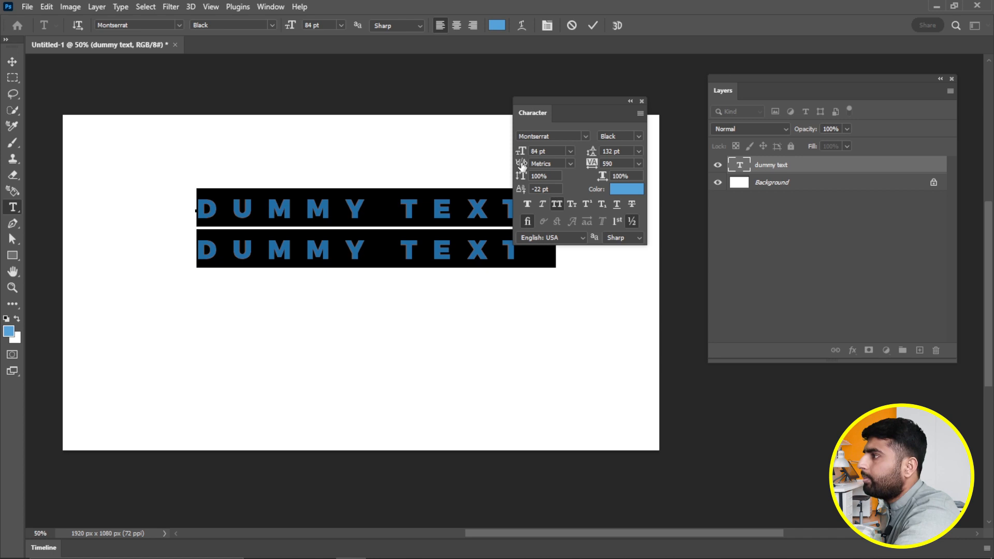
# - Set kerning to Optical and scale the text 118% vertically and 101% horizontally
pyautogui.click(569, 165)
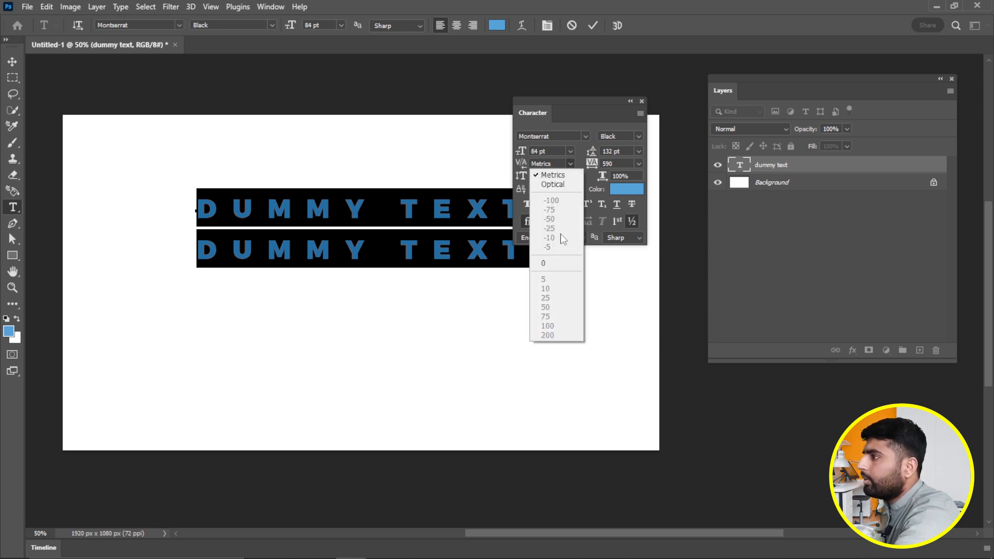
pyautogui.click(557, 185)
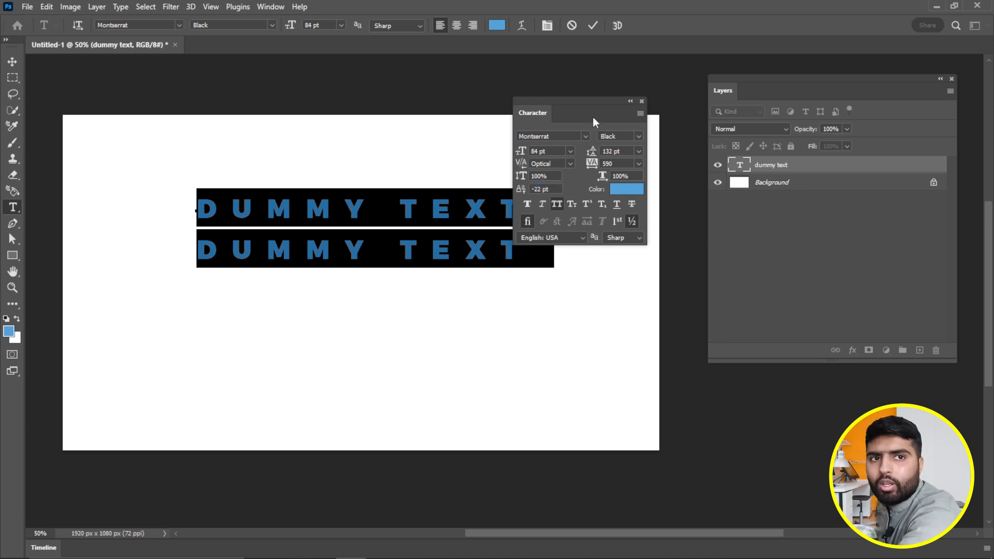
pyautogui.moveTo(593, 119); pyautogui.dragTo(624, 108)
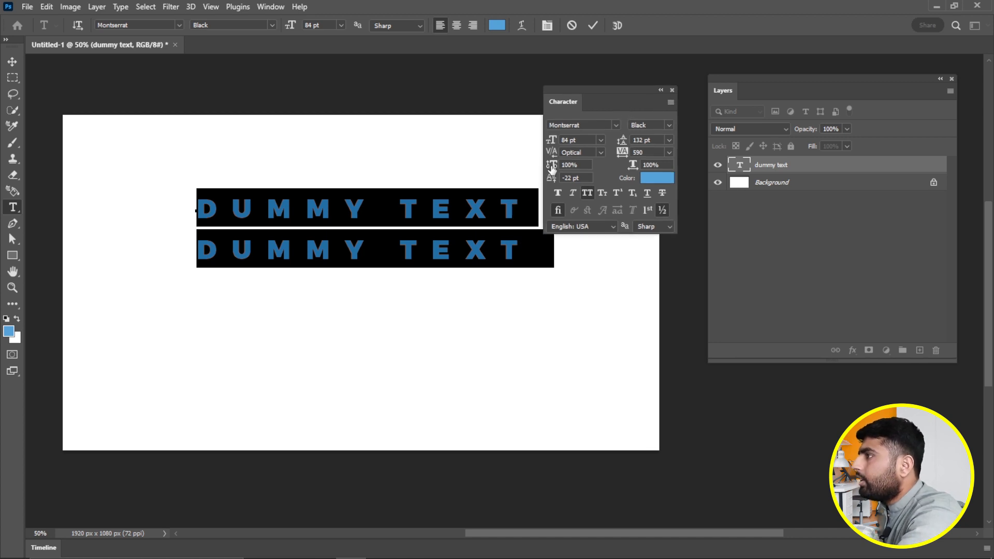
pyautogui.moveTo(552, 170); pyautogui.dragTo(564, 173)
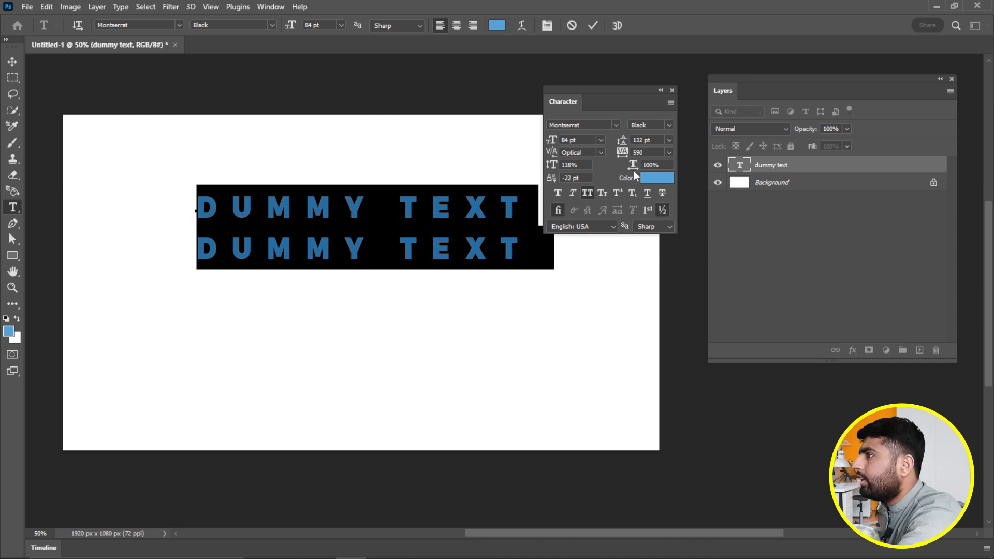
pyautogui.moveTo(633, 165)
pyautogui.mouseDown()
pyautogui.moveTo(645, 169)
pyautogui.moveTo(636, 170)
pyautogui.mouseUp()
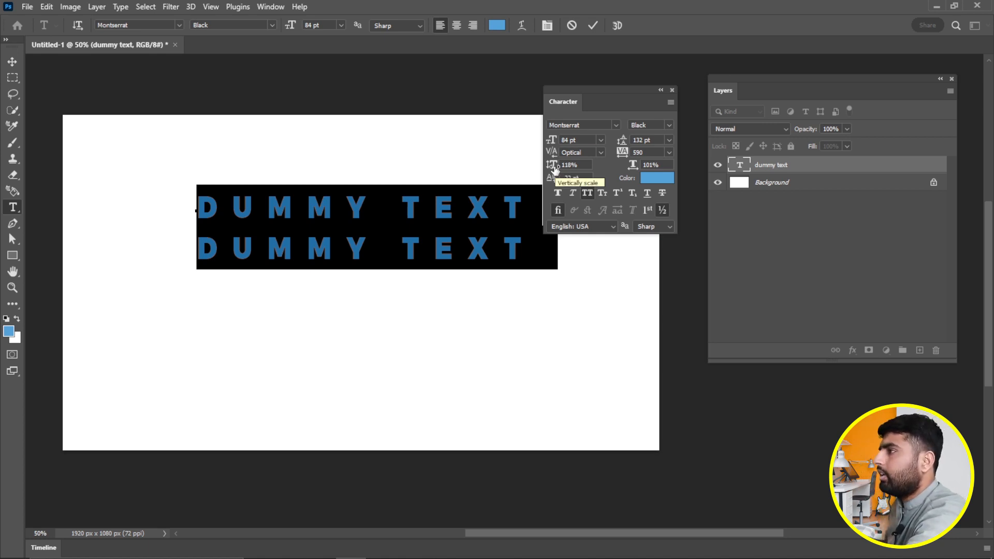
pyautogui.moveTo(623, 104); pyautogui.dragTo(632, 101)
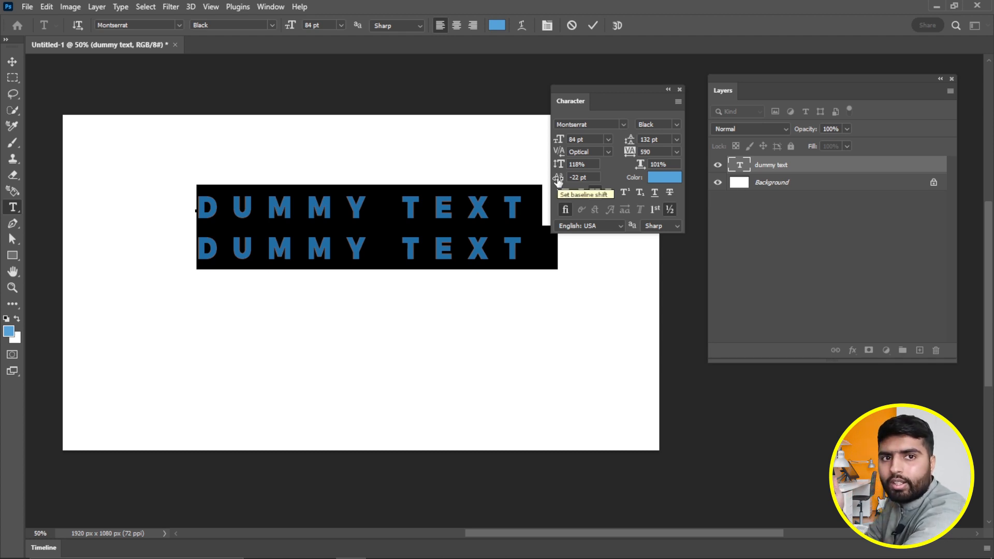
# - Give the second line's DUMMY a -100 pt baseline shift
pyautogui.click(12, 62)
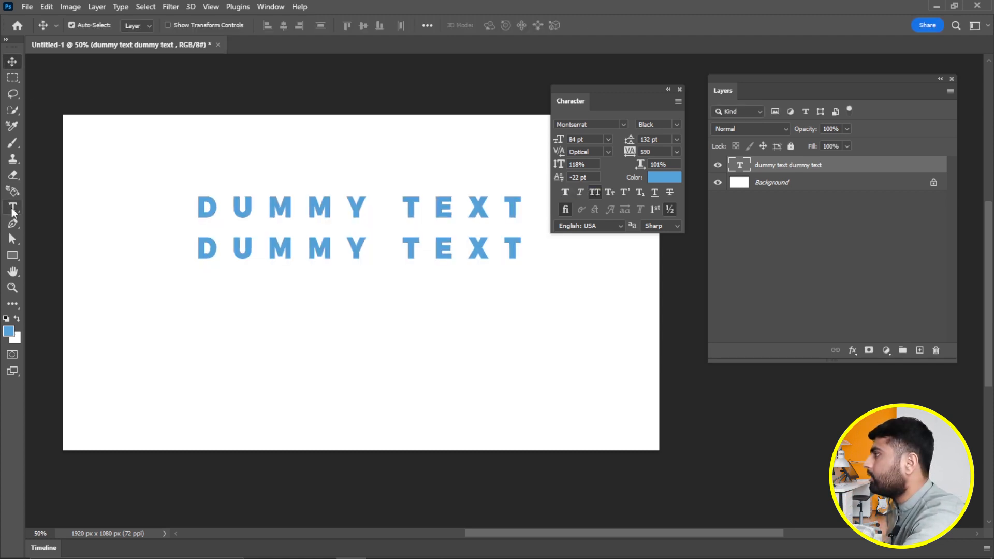
pyautogui.click(13, 209)
pyautogui.click(327, 244)
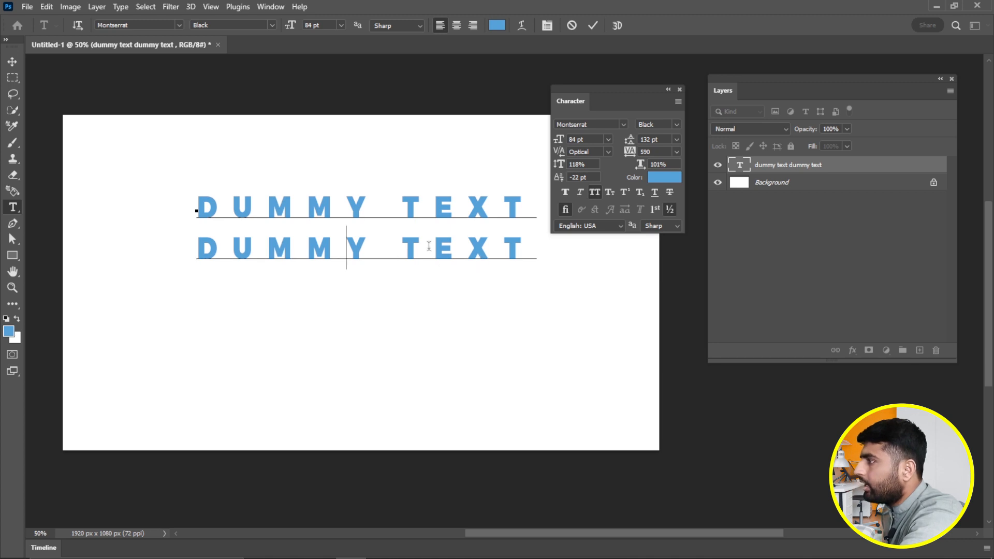
pyautogui.click(12, 61)
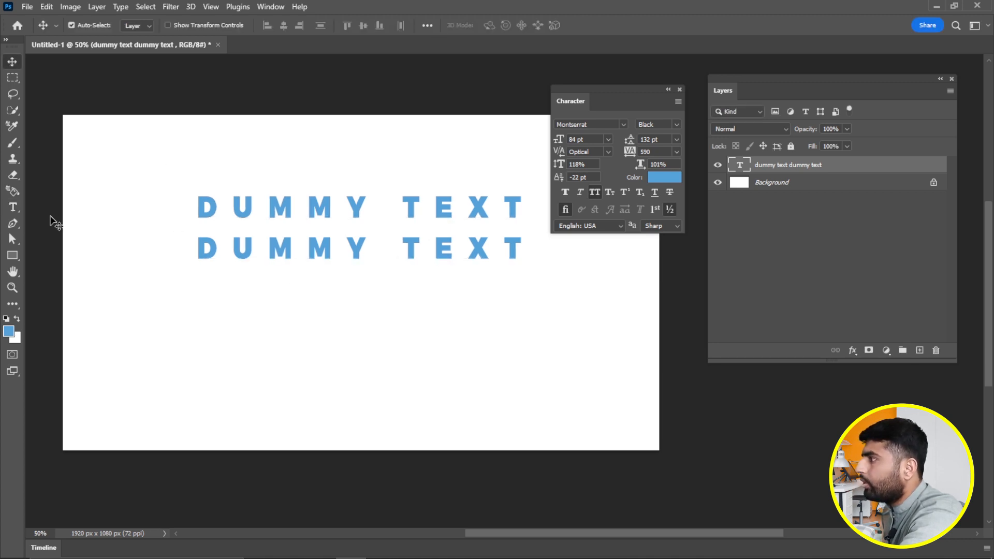
pyautogui.click(13, 207)
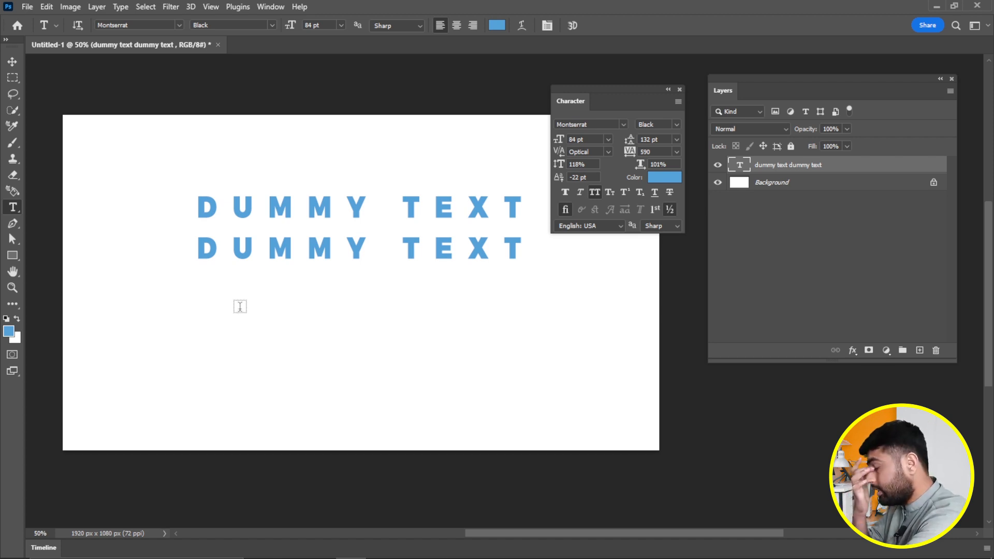
pyautogui.click(339, 244)
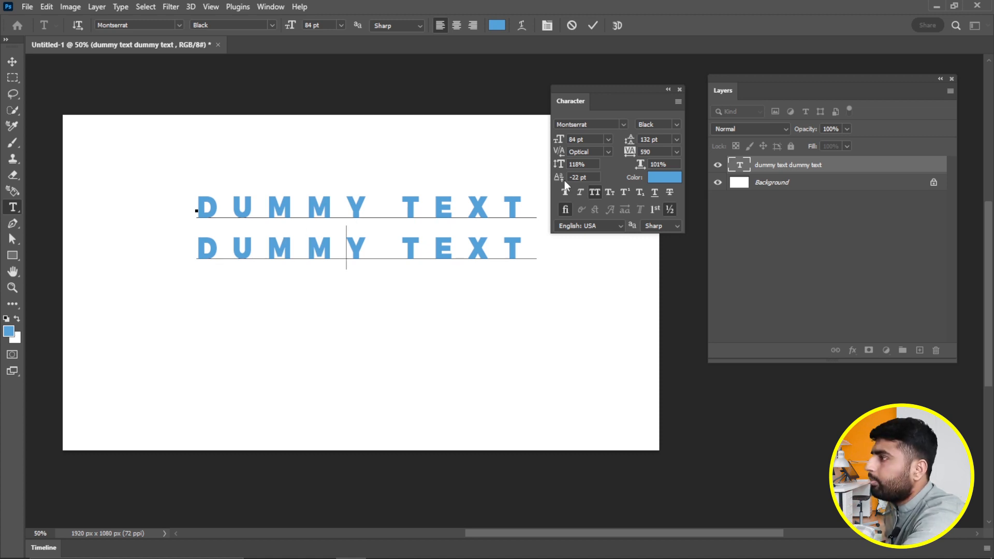
pyautogui.moveTo(381, 249); pyautogui.dragTo(204, 261)
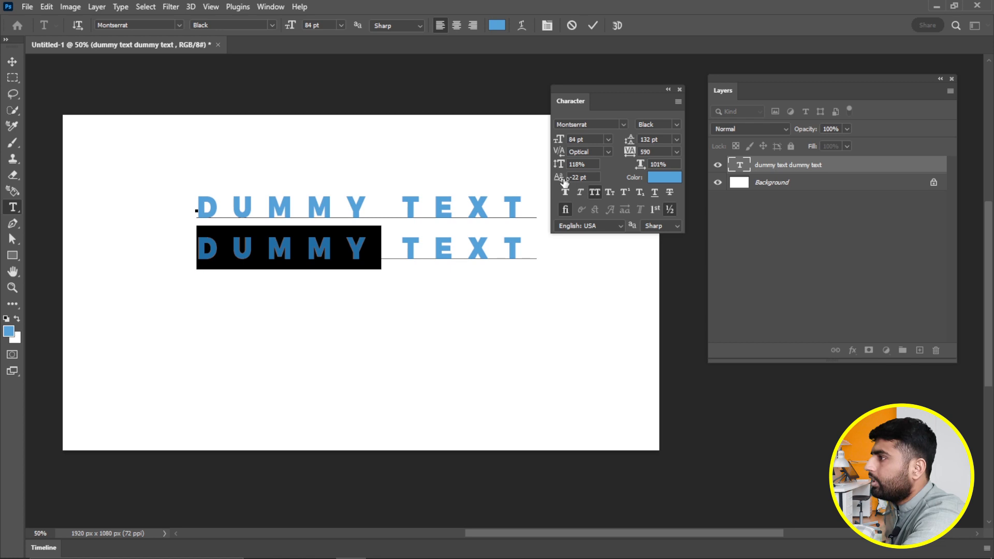
pyautogui.moveTo(564, 181); pyautogui.dragTo(513, 187)
pyautogui.click(12, 61)
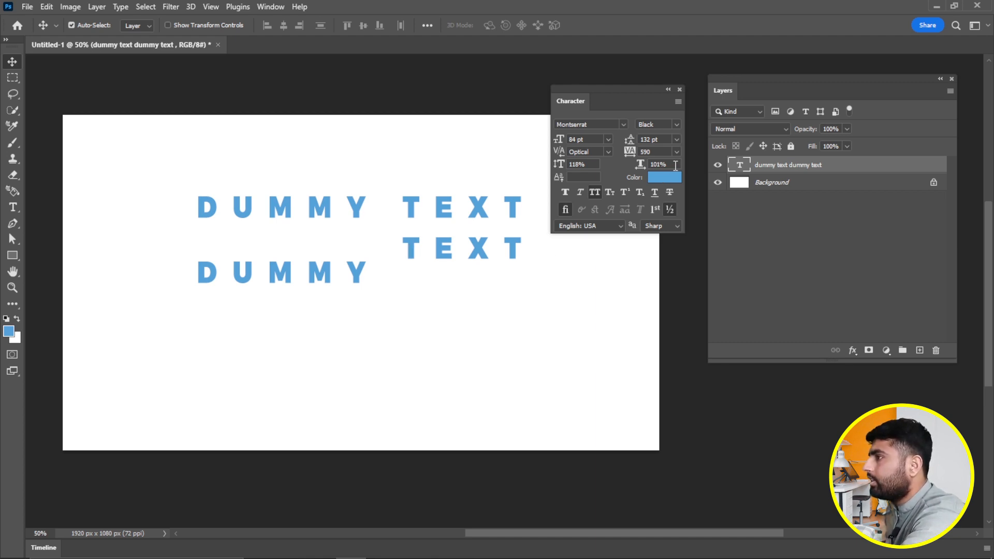
pyautogui.click(662, 180)
# - Change the text colour from 0094ff to a pure, deeper blue and confirm it
pyautogui.moveTo(493, 329); pyautogui.dragTo(535, 286)
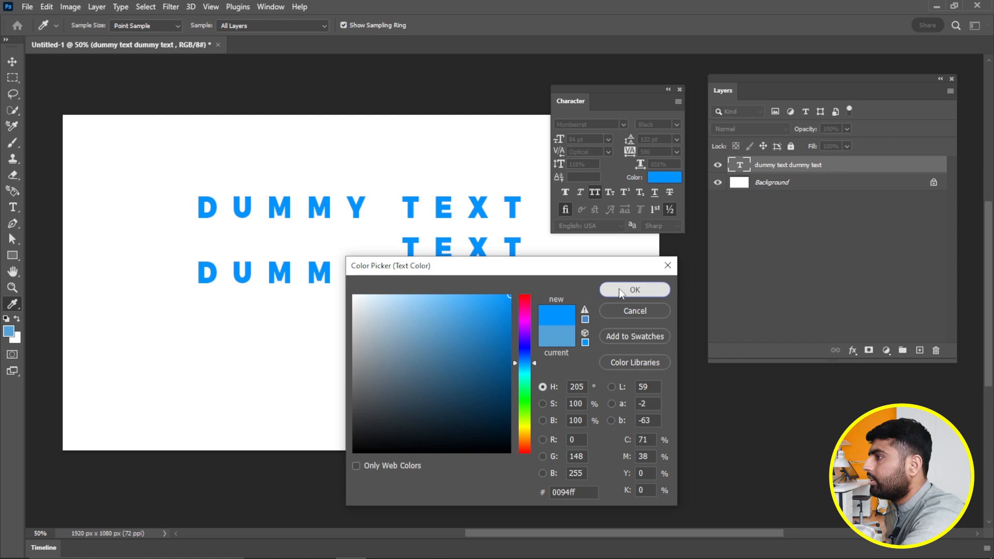
pyautogui.click(652, 288)
pyautogui.click(665, 180)
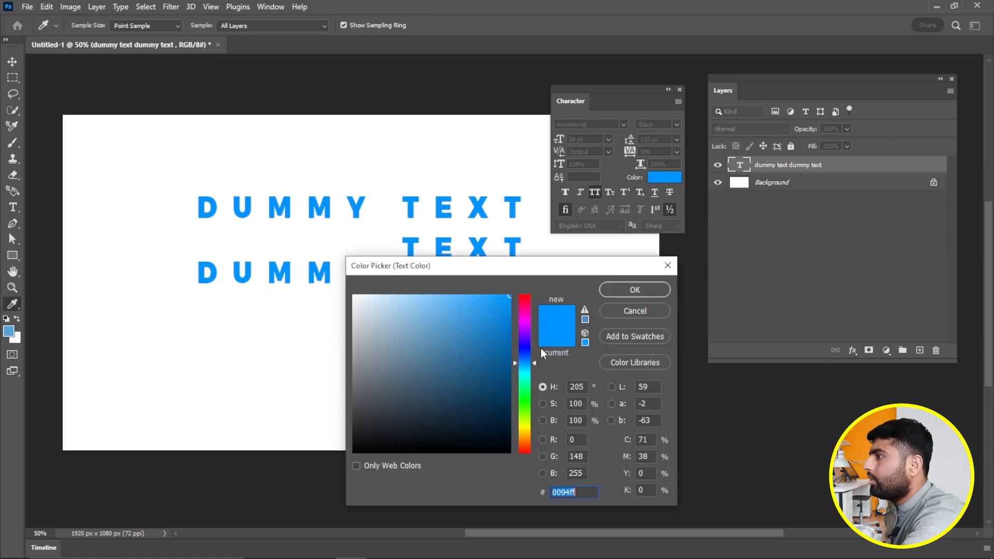
pyautogui.click(525, 350)
pyautogui.click(635, 289)
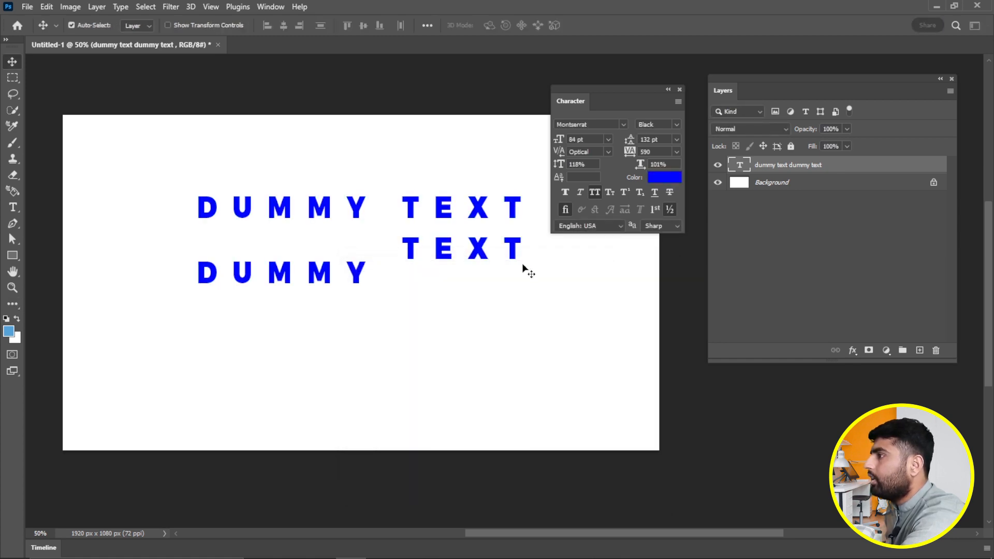
# - Apply Faux Bold, Faux Italic and Small Caps, toggling All Caps on and off
pyautogui.click(566, 192)
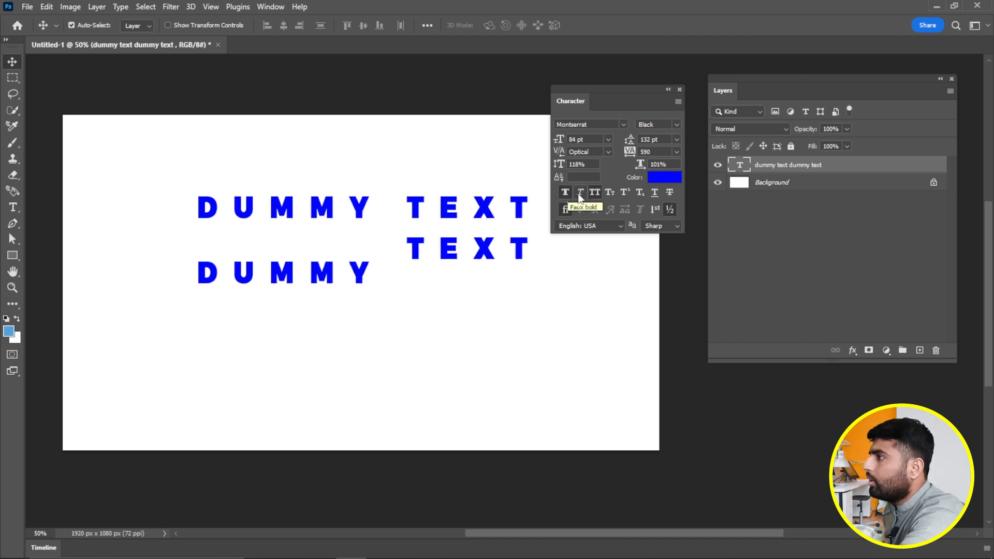
pyautogui.click(579, 193)
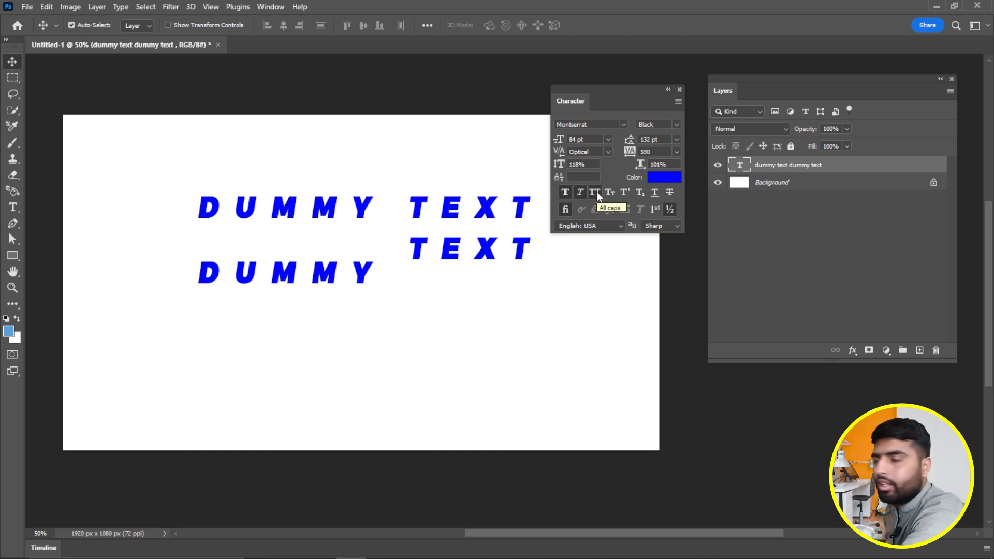
pyautogui.click(595, 192)
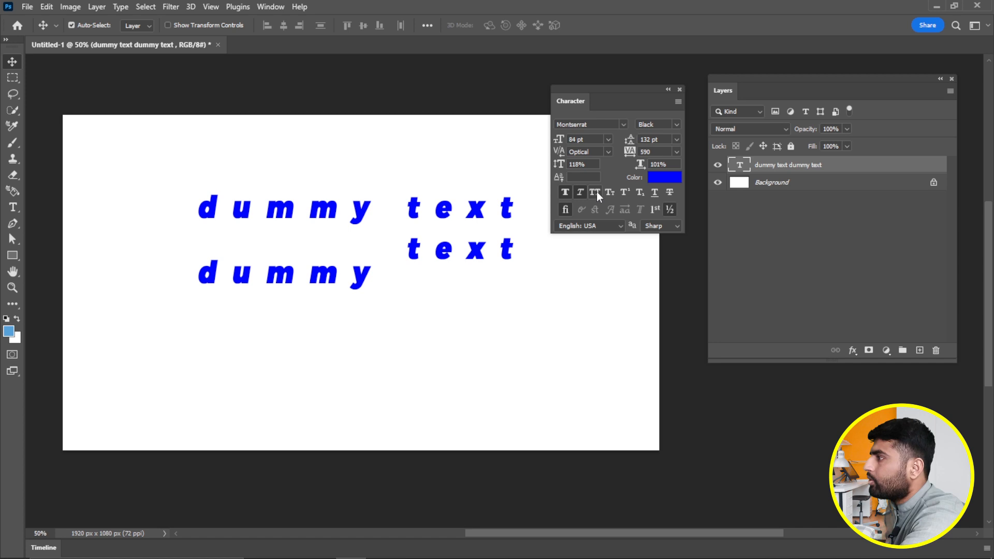
pyautogui.click(596, 192)
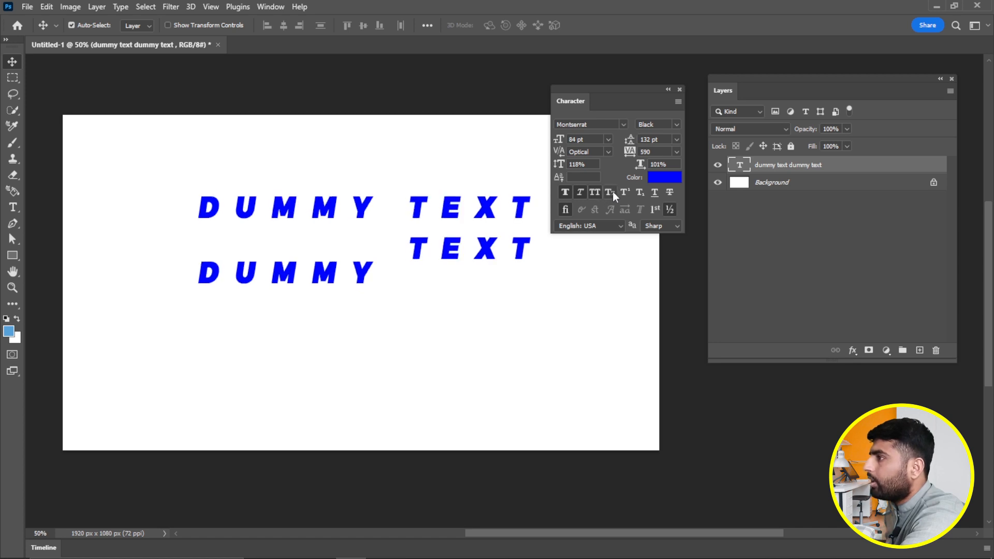
pyautogui.click(612, 192)
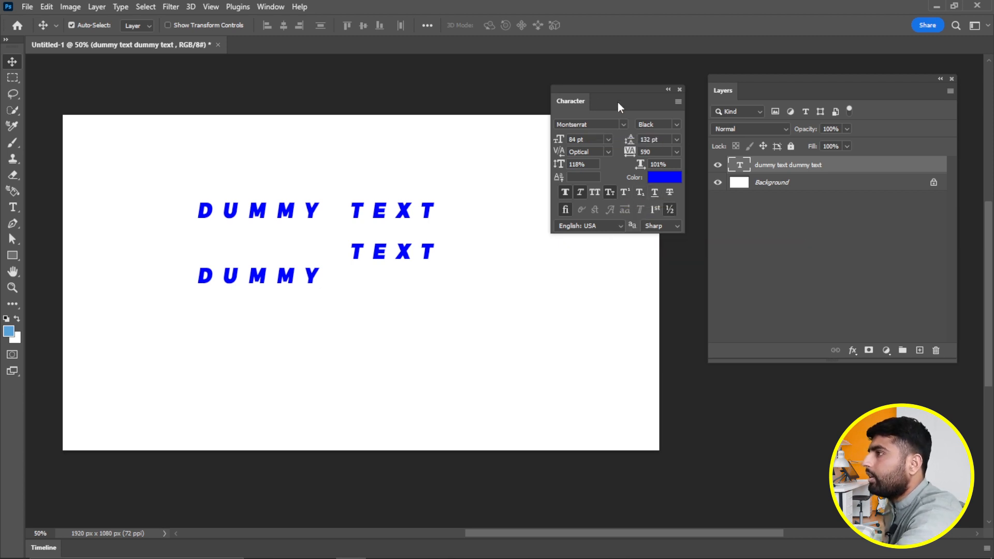
pyautogui.moveTo(618, 101); pyautogui.dragTo(615, 99)
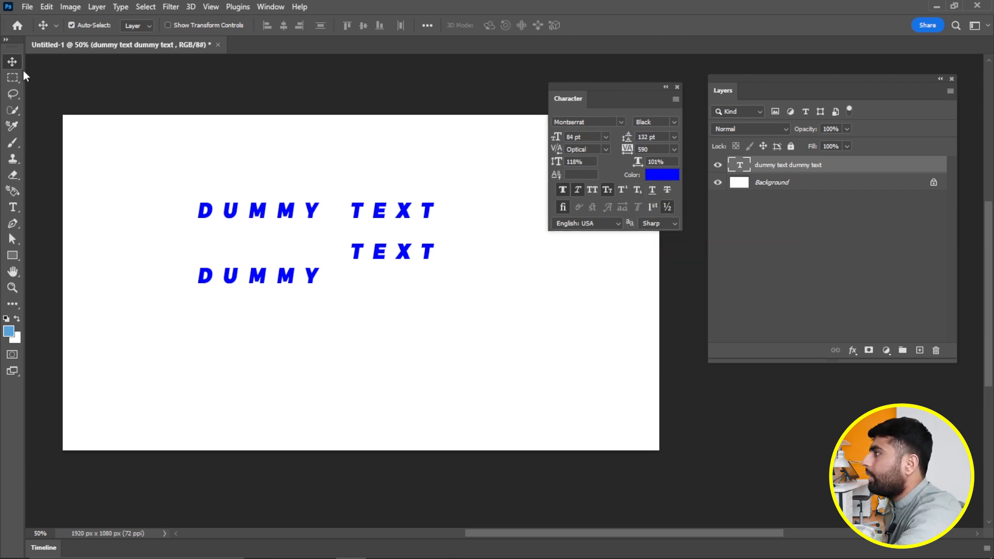
pyautogui.click(13, 207)
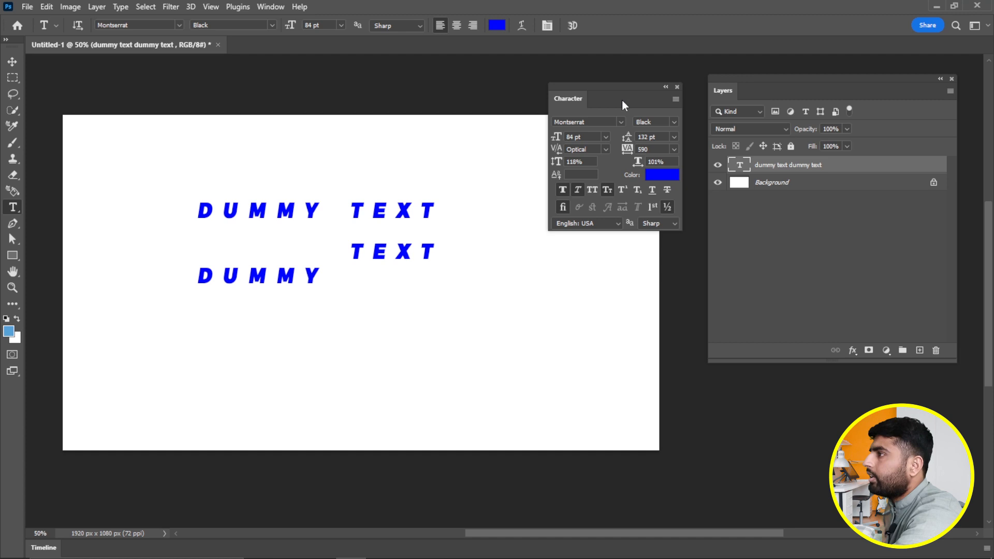
pyautogui.moveTo(623, 100); pyautogui.dragTo(672, 98)
# - Turn off Faux Italic and Small Caps for upright lowercase text, then open Warp Text
pyautogui.click(523, 26)
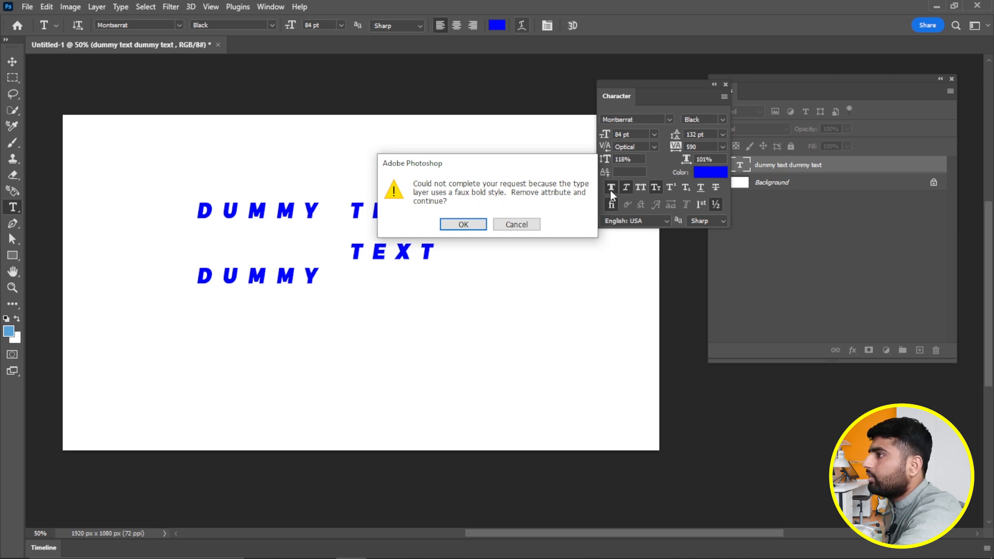
pyautogui.click(517, 225)
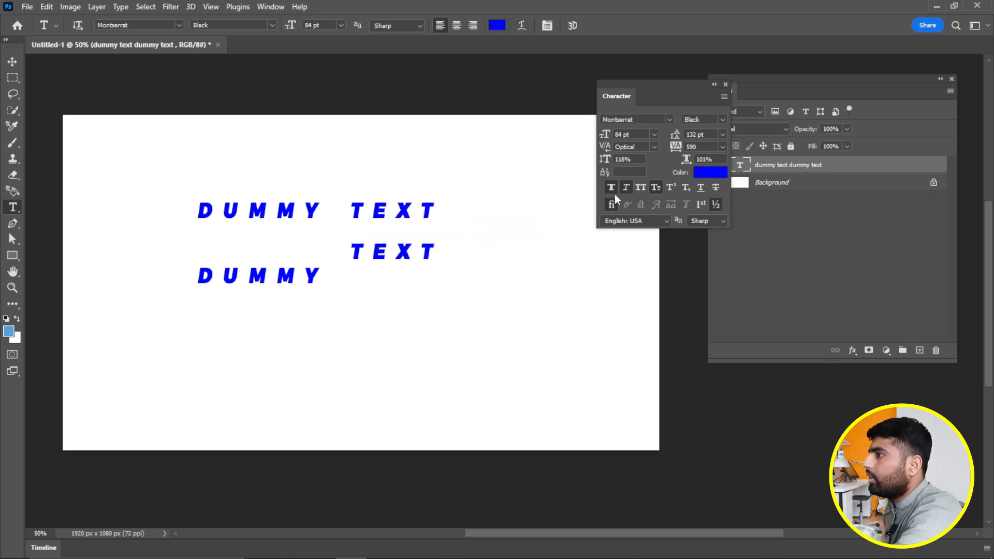
pyautogui.click(625, 187)
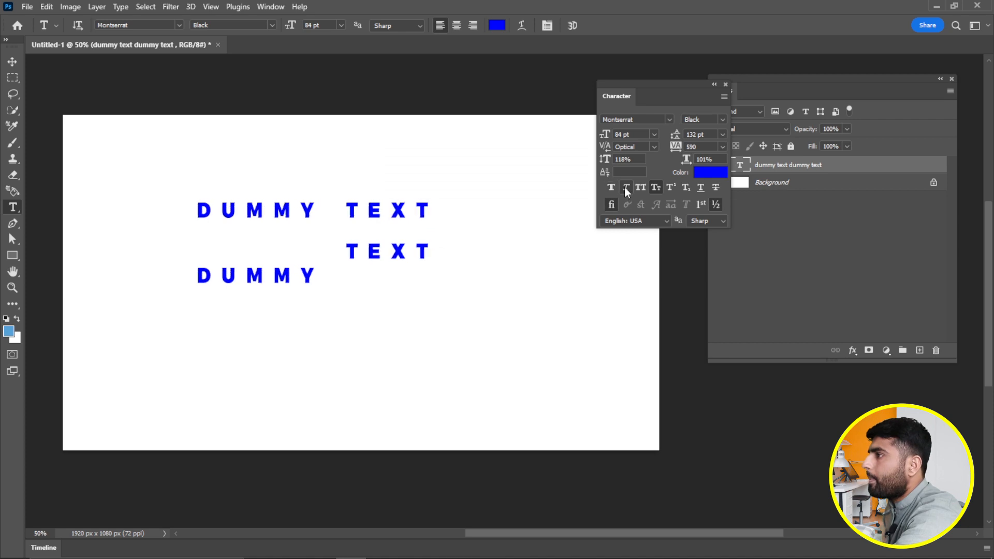
pyautogui.click(655, 187)
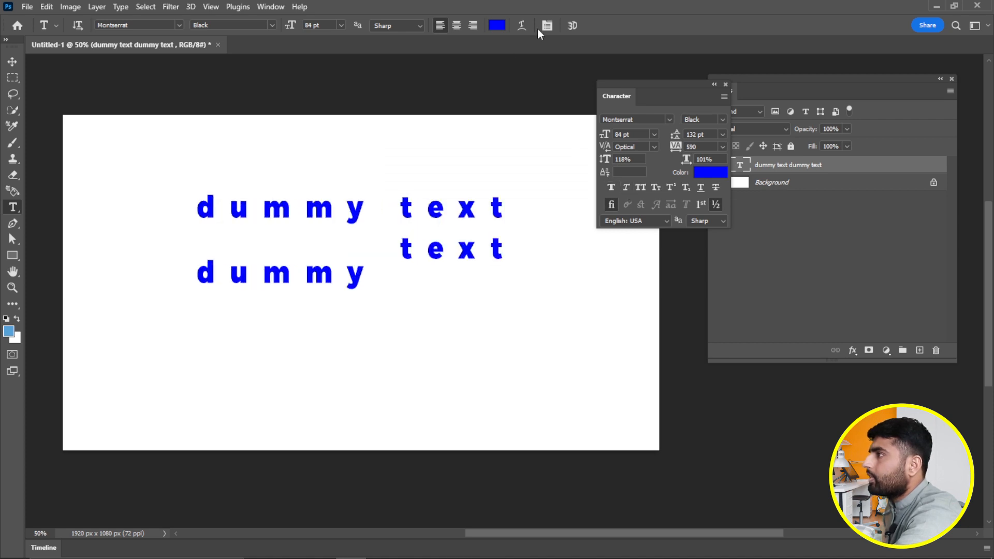
pyautogui.click(522, 26)
pyautogui.moveTo(525, 128); pyautogui.dragTo(462, 118)
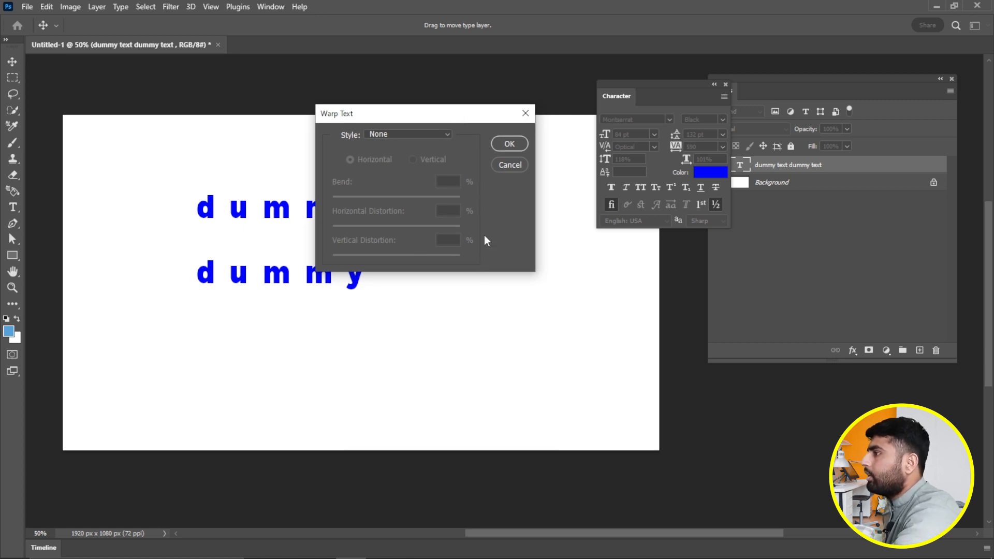
# - Preview the Arc warp on the text, trying vertical then horizontal, with bend set to +25
pyautogui.click(437, 133)
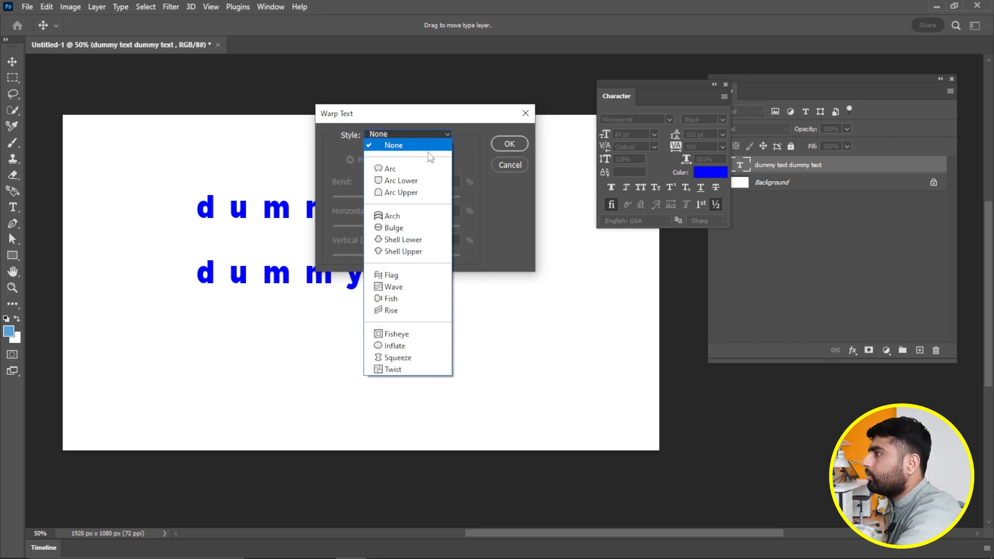
pyautogui.click(392, 170)
pyautogui.moveTo(444, 116); pyautogui.dragTo(484, 273)
pyautogui.click(474, 289)
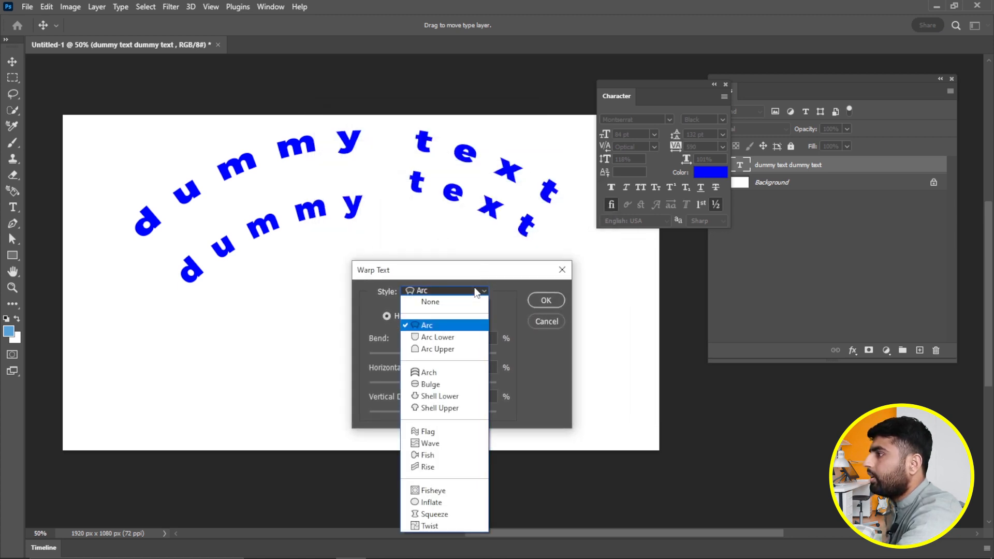
pyautogui.click(486, 289)
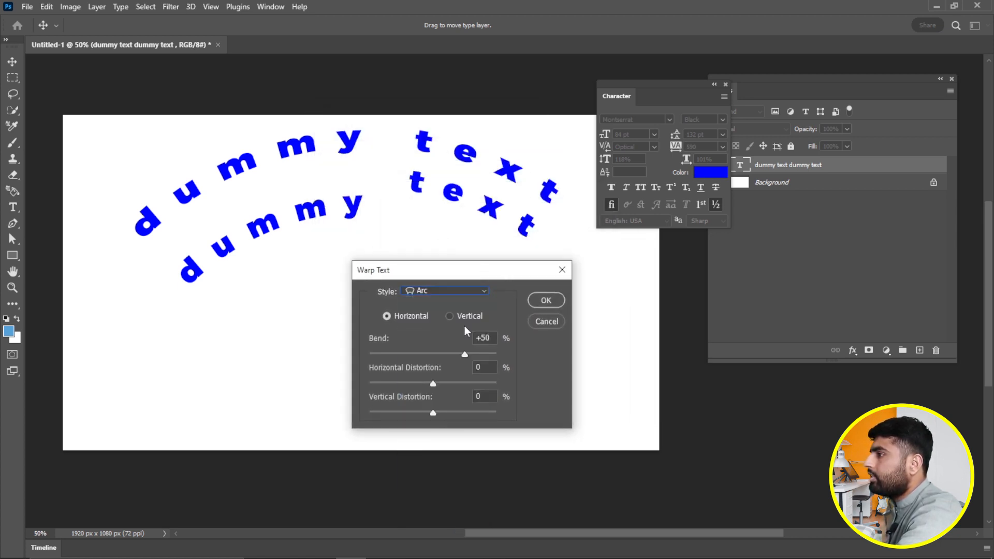
pyautogui.click(450, 317)
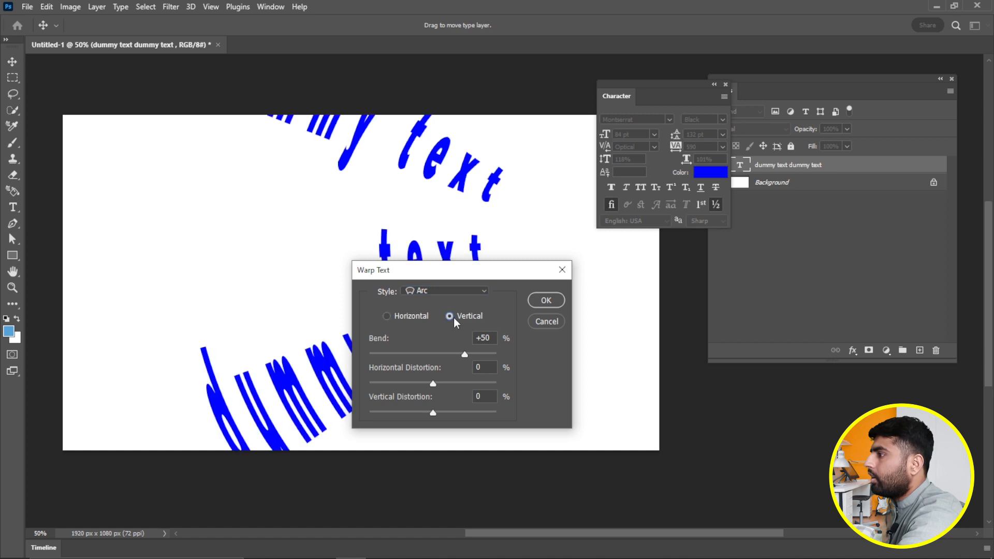
pyautogui.click(393, 318)
pyautogui.moveTo(464, 354)
pyautogui.mouseDown()
pyautogui.moveTo(426, 354)
pyautogui.moveTo(467, 354)
pyautogui.mouseUp()
pyautogui.moveTo(448, 358); pyautogui.dragTo(449, 357)
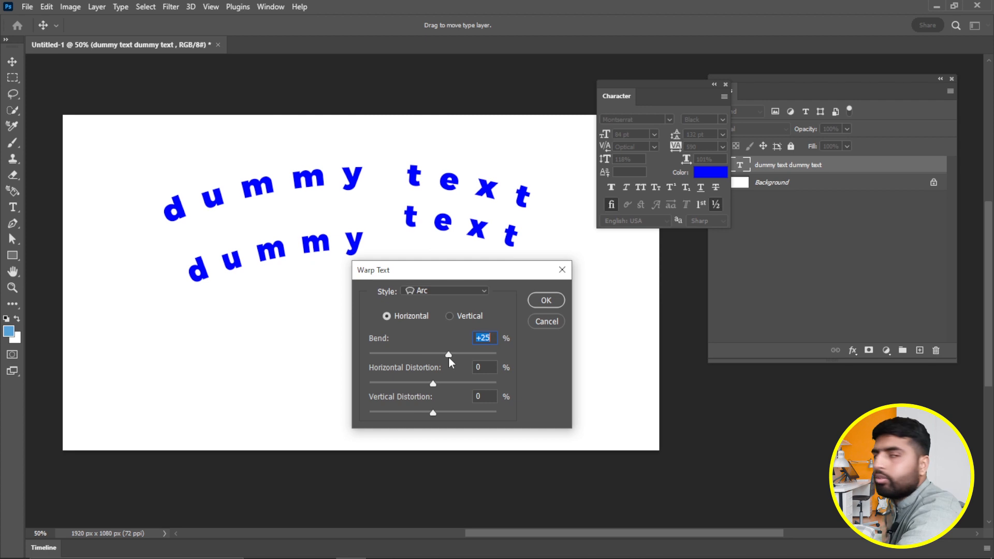
# - Try the Arc Lower warp style, then cancel so the text stays unwarped
pyautogui.click(472, 294)
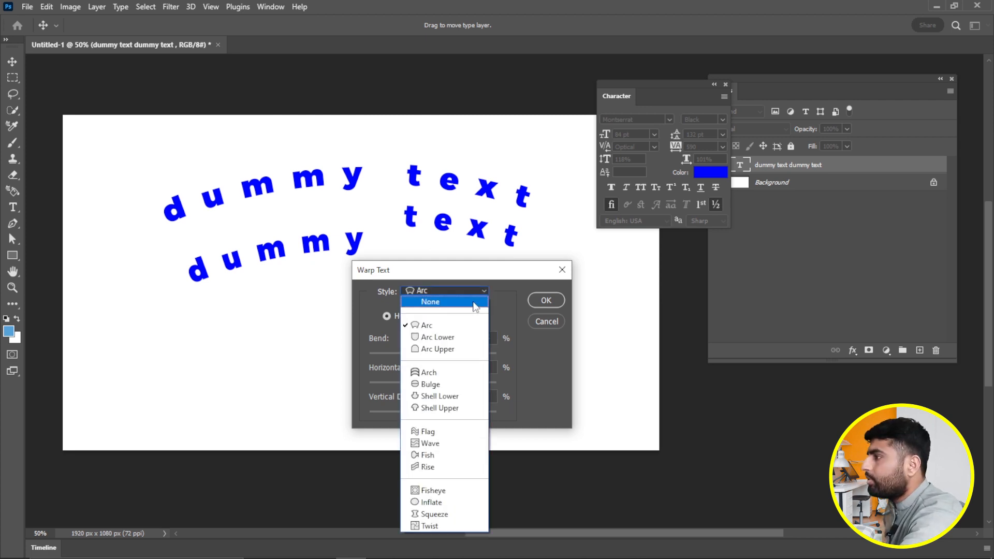
pyautogui.click(430, 337)
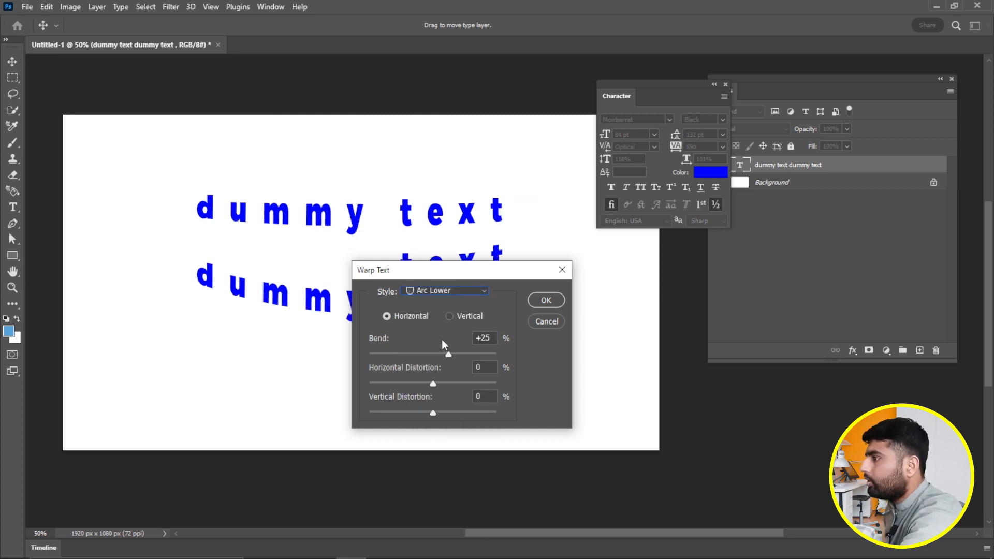
pyautogui.click(546, 322)
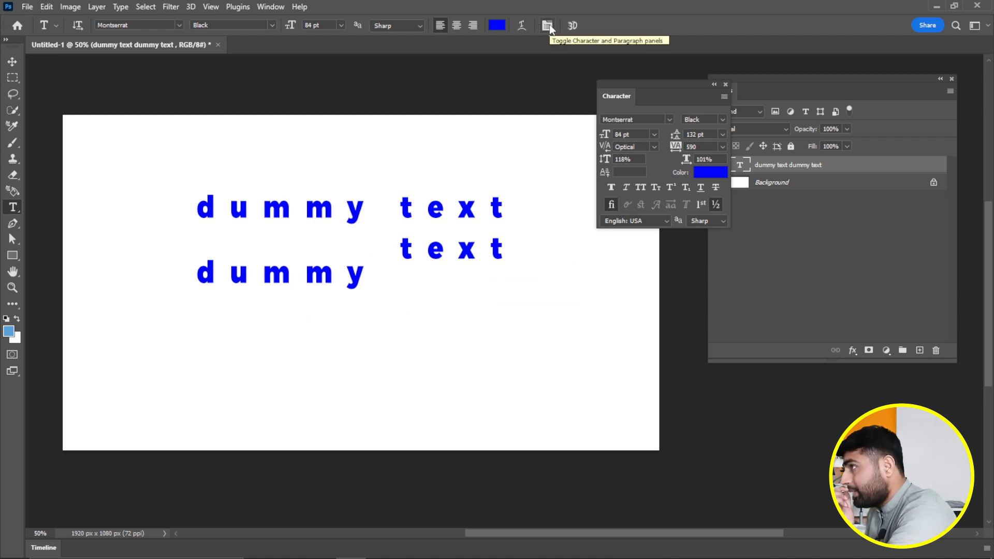
# - Pull the Paragraph settings out into their own floating panel and keep it showing
pyautogui.click(548, 26)
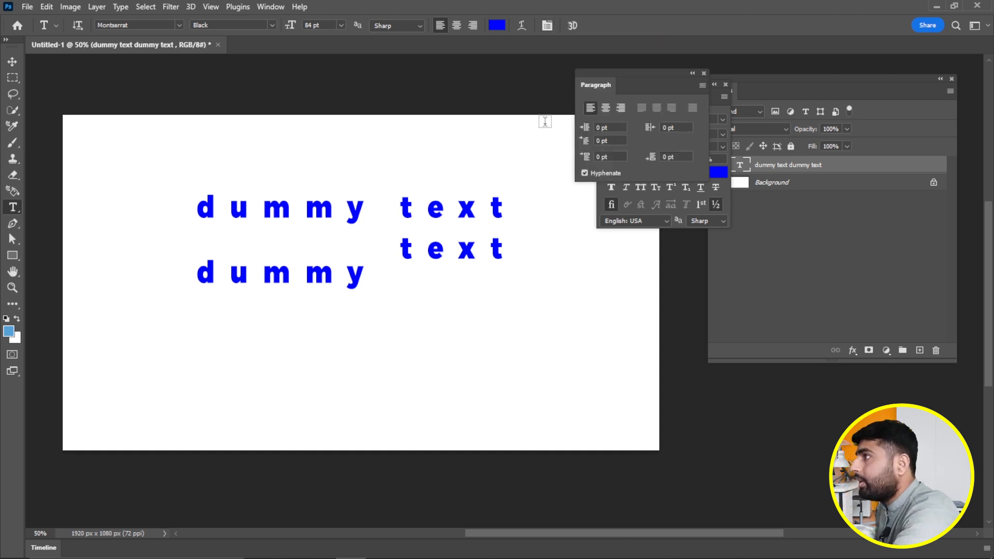
pyautogui.moveTo(645, 86); pyautogui.dragTo(514, 107)
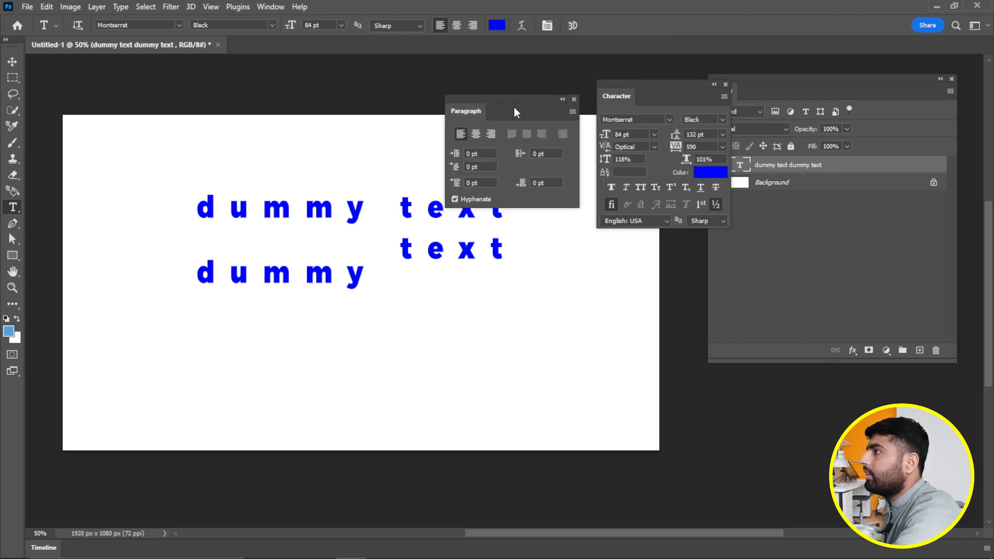
pyautogui.click(548, 26)
pyautogui.click(548, 26)
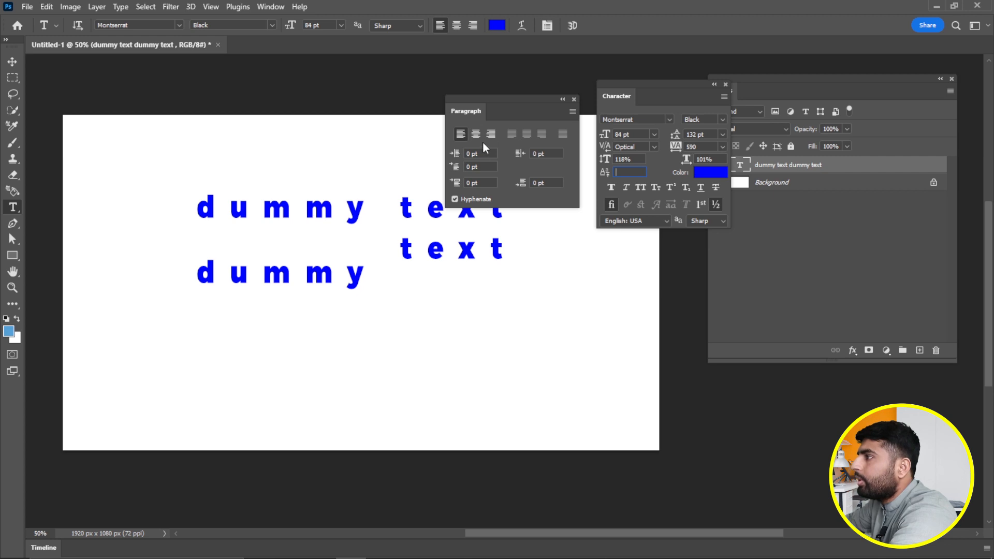
# - Set the paragraph left indent to −0.5 pt, close Paragraph, and move Character aside
pyautogui.moveTo(455, 154); pyautogui.dragTo(456, 155)
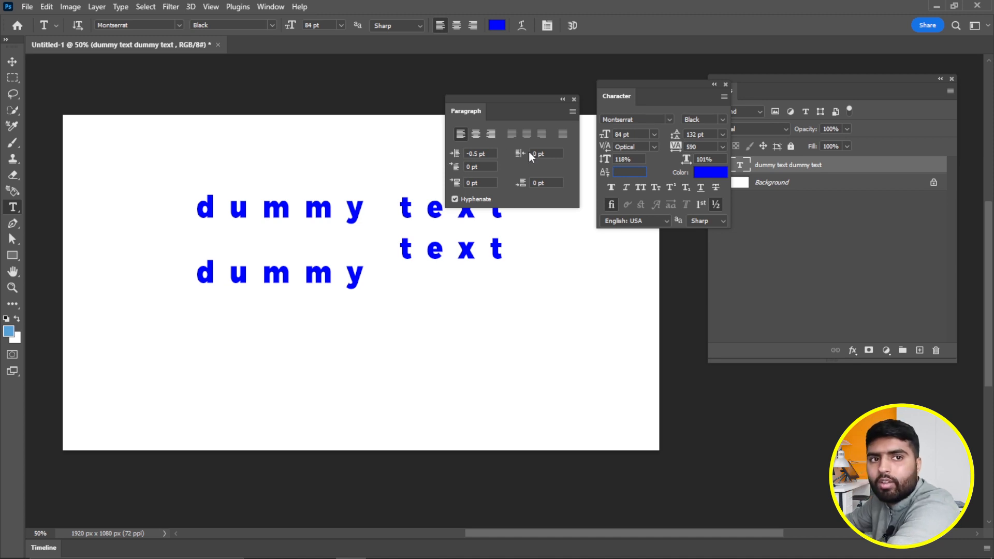
pyautogui.click(574, 99)
pyautogui.moveTo(678, 96); pyautogui.dragTo(598, 84)
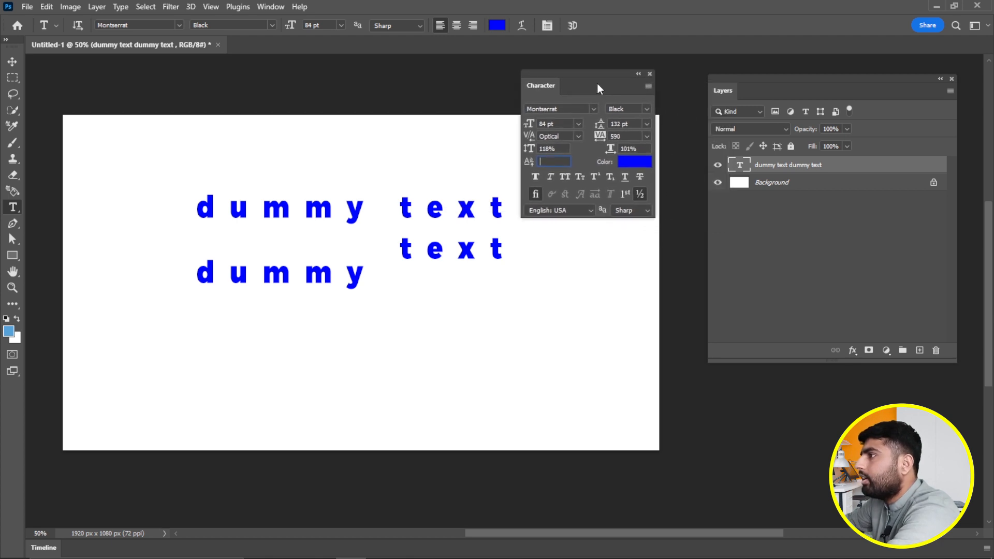
# - Convert the dummy text layer to 3D and orbit it to a tilted view
pyautogui.click(573, 26)
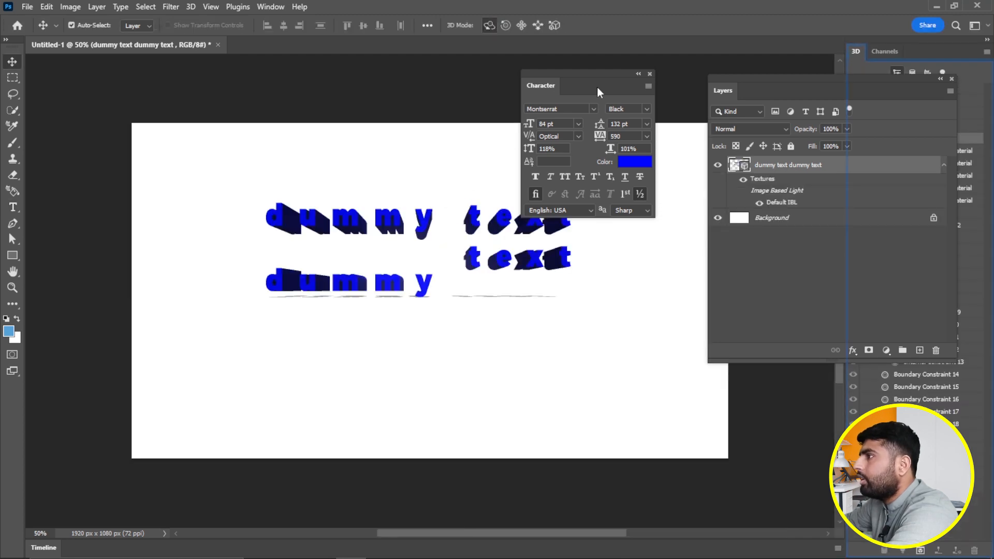
pyautogui.moveTo(598, 87); pyautogui.dragTo(660, 59)
pyautogui.moveTo(435, 261)
pyautogui.mouseDown()
pyautogui.moveTo(466, 285)
pyautogui.moveTo(479, 315)
pyautogui.moveTo(526, 260)
pyautogui.moveTo(474, 228)
pyautogui.moveTo(484, 281)
pyautogui.moveTo(501, 264)
pyautogui.moveTo(433, 244)
pyautogui.moveTo(480, 257)
pyautogui.moveTo(428, 263)
pyautogui.moveTo(467, 283)
pyautogui.mouseUp()
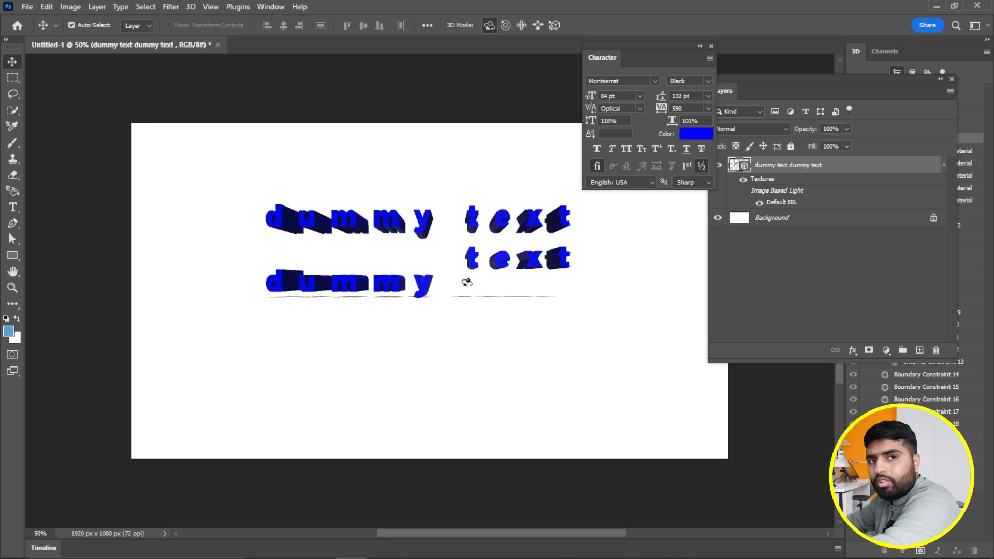